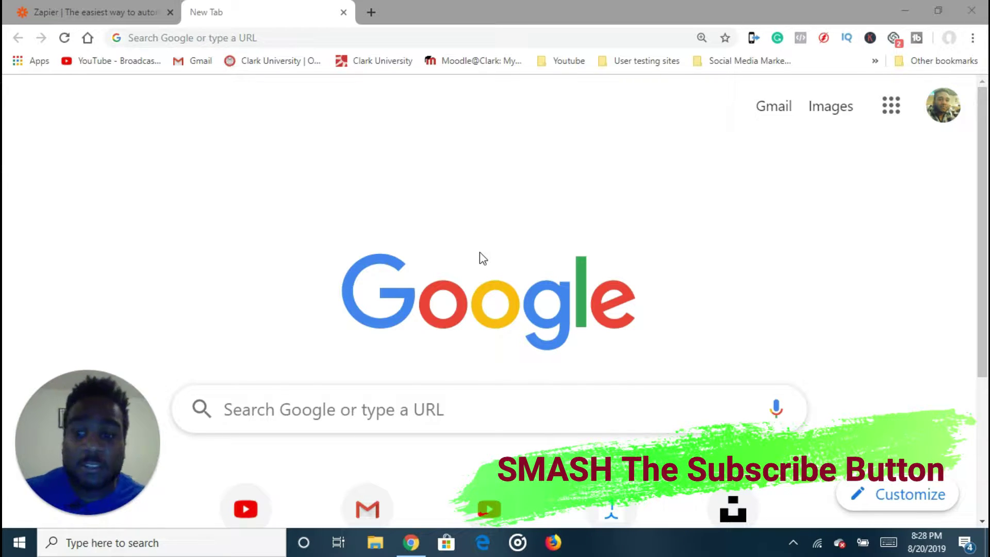
- Switch to the Zapier website and view its homepage
left_click(122, 10)
scroll(523, 395, "up", 1)
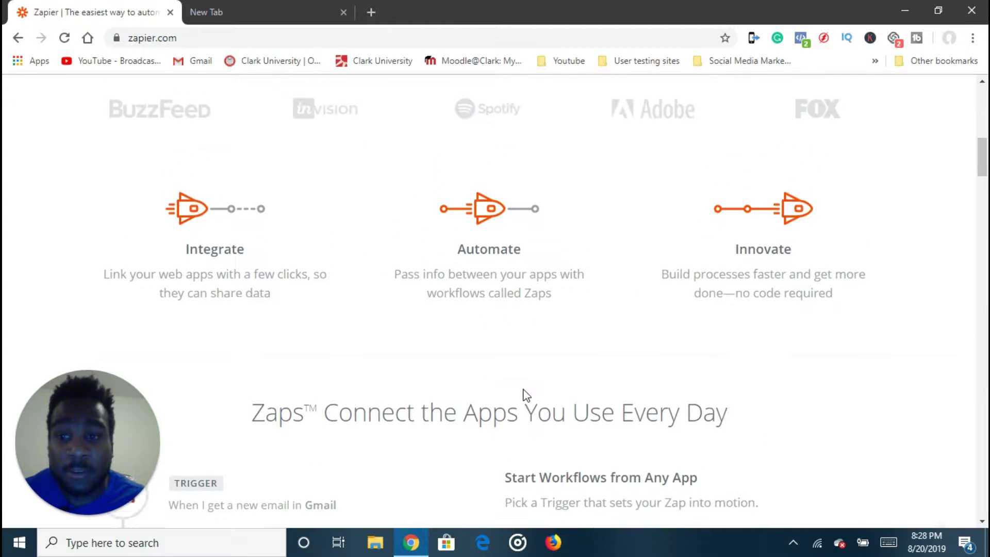
scroll(522, 394, "up", 1)
scroll(517, 396, "down", 1)
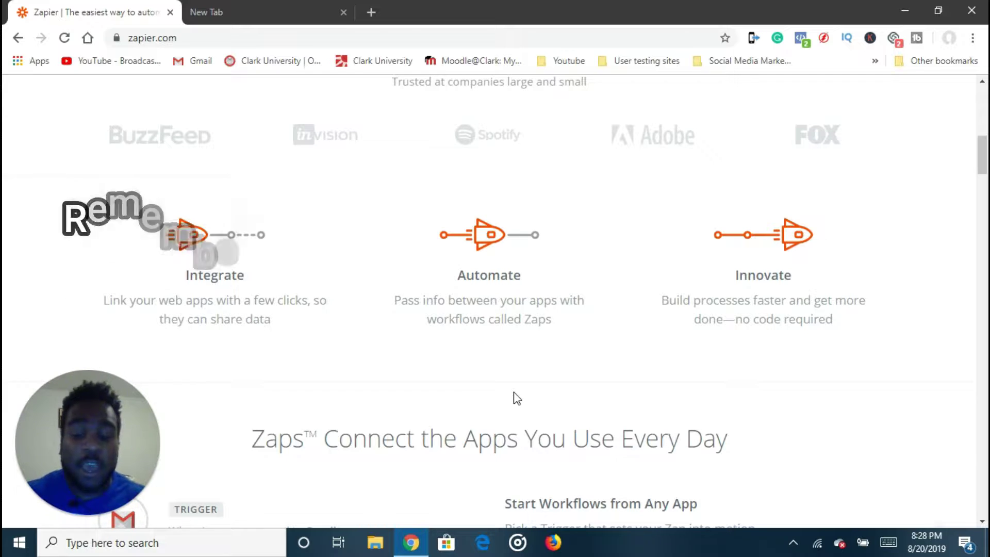
scroll(517, 398, "down", 2)
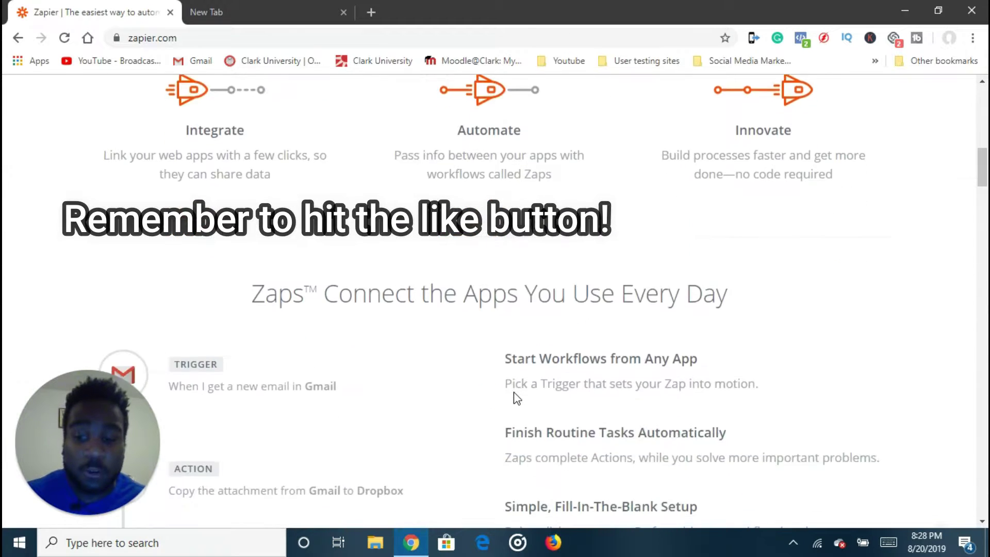
scroll(510, 391, "down", 1)
scroll(480, 380, "down", 1)
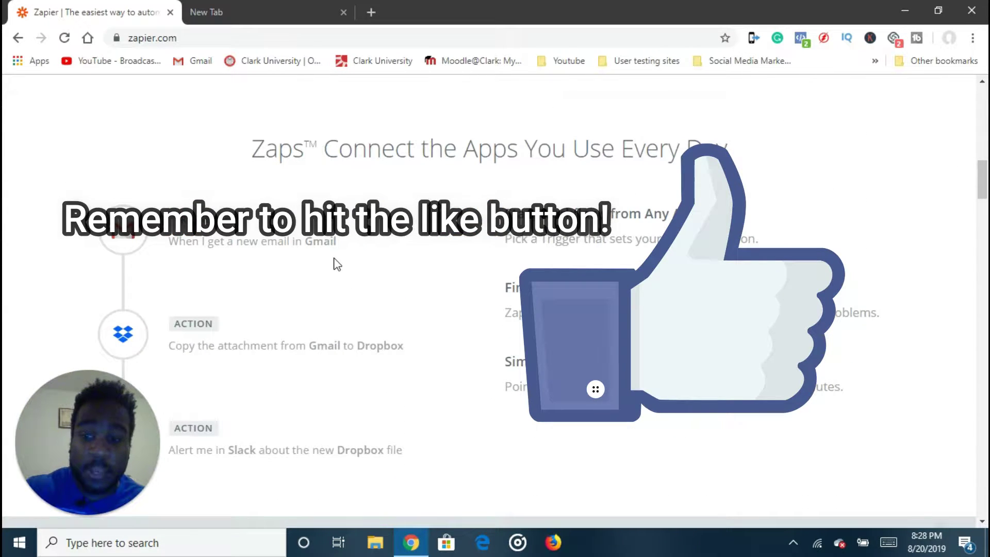
scroll(342, 270, "down", 1)
scroll(349, 278, "up", 1)
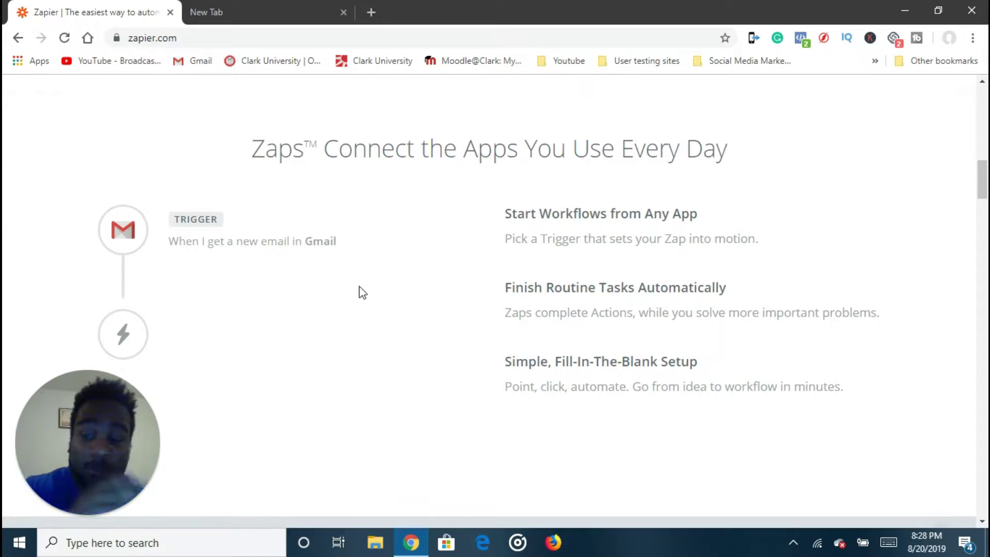
scroll(361, 292, "up", 1)
scroll(364, 290, "up", 1)
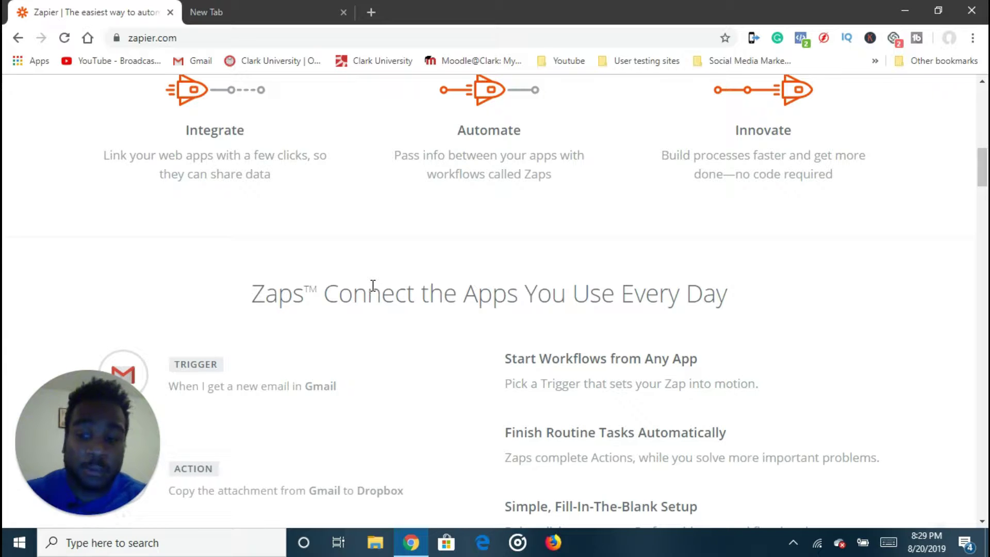
scroll(373, 287, "up", 5)
scroll(454, 331, "down", 1)
scroll(455, 340, "down", 2)
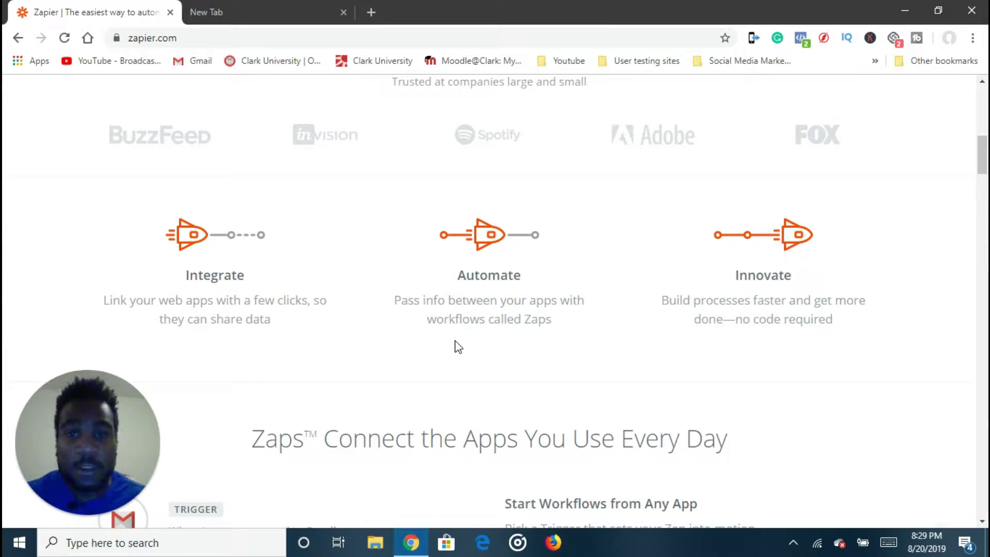
scroll(456, 349, "up", 2)
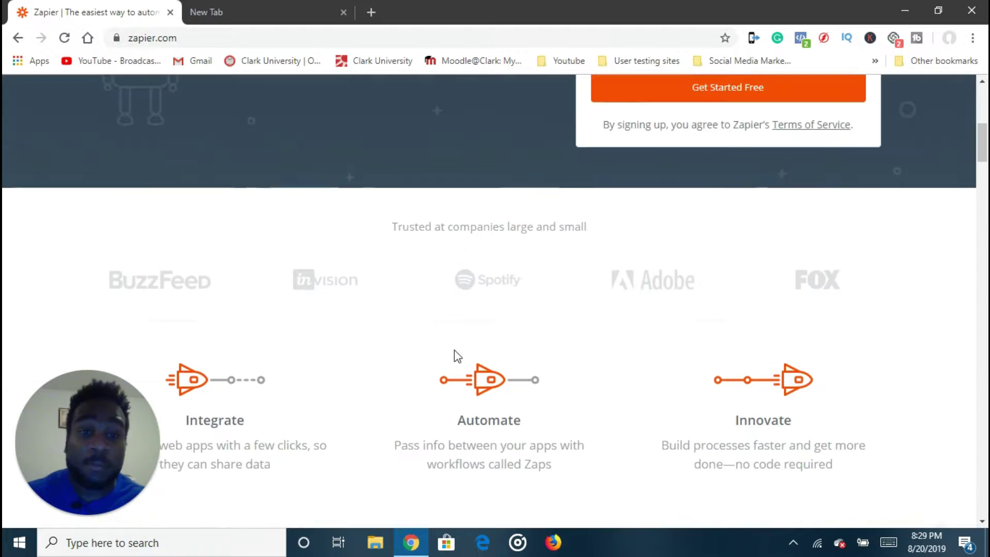
scroll(456, 355, "up", 2)
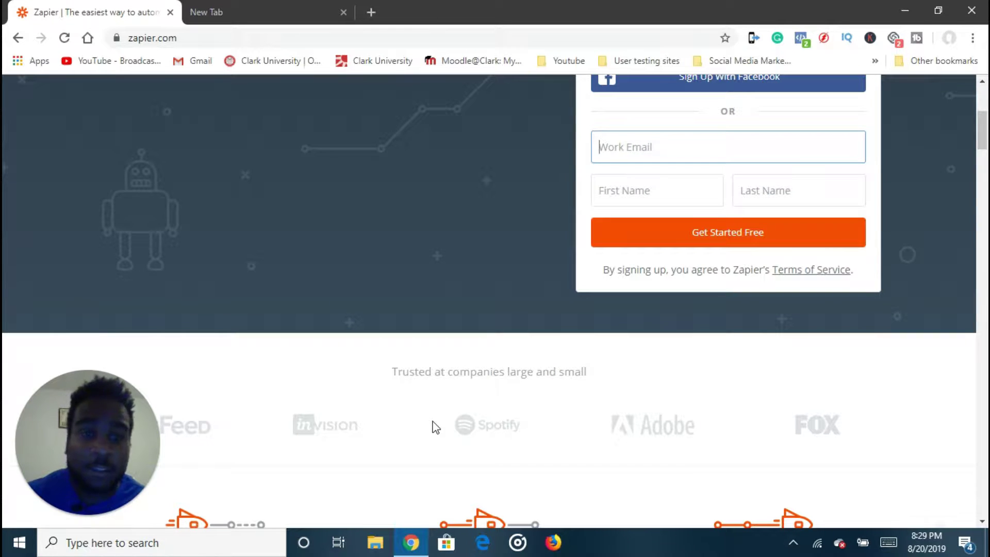
scroll(432, 428, "up", 3)
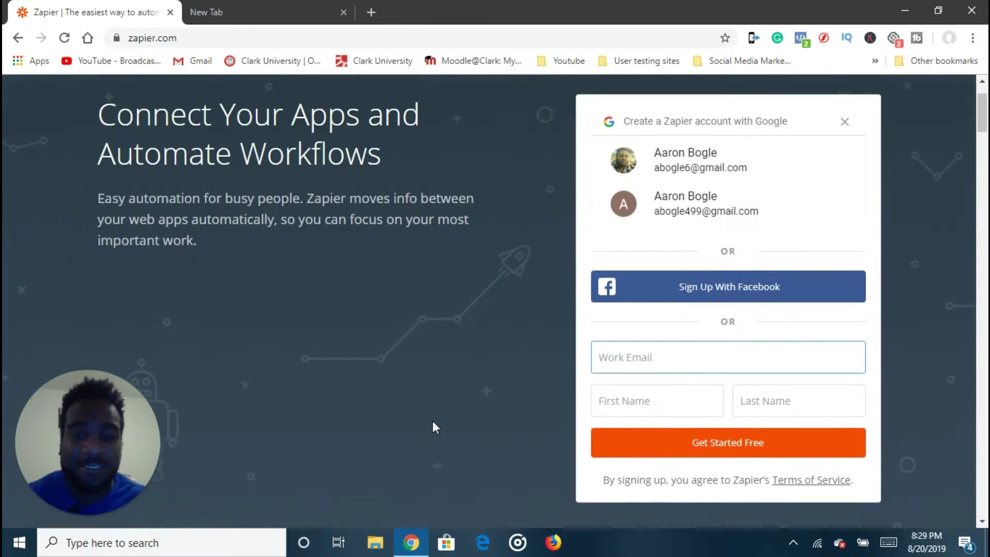
scroll(432, 425, "up", 1)
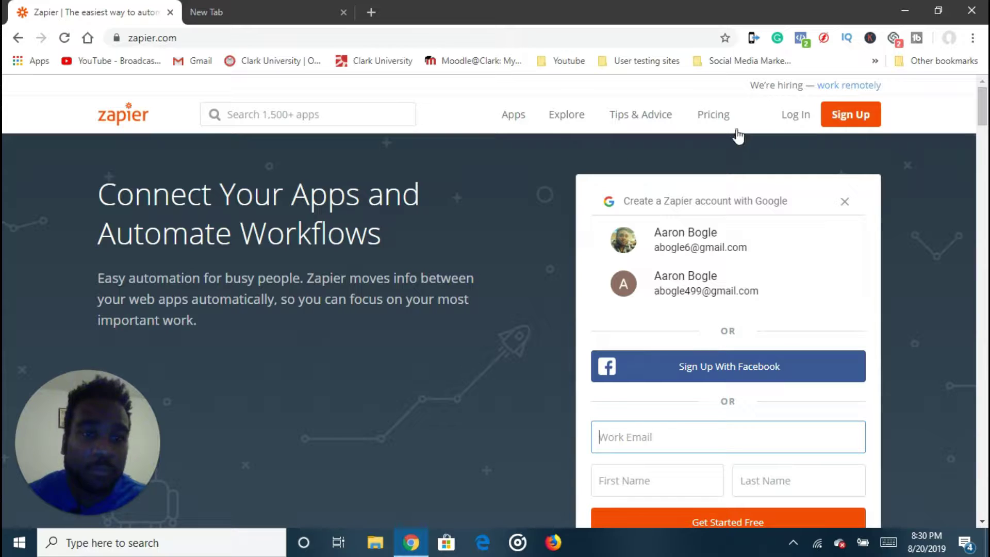
- Sign in to Zapier with the prefilled account credentials
left_click(790, 125)
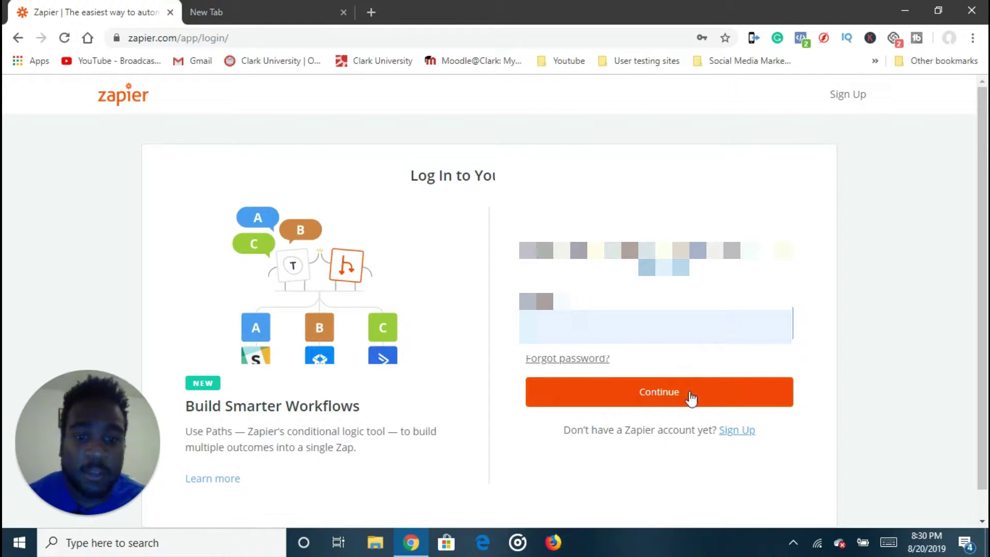
left_click(689, 392)
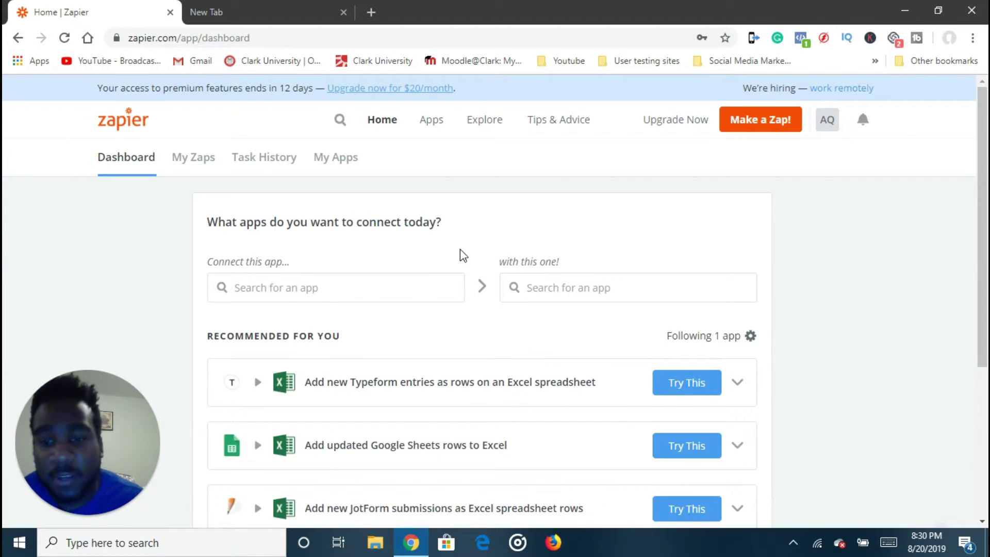
scroll(379, 242, "down", 1)
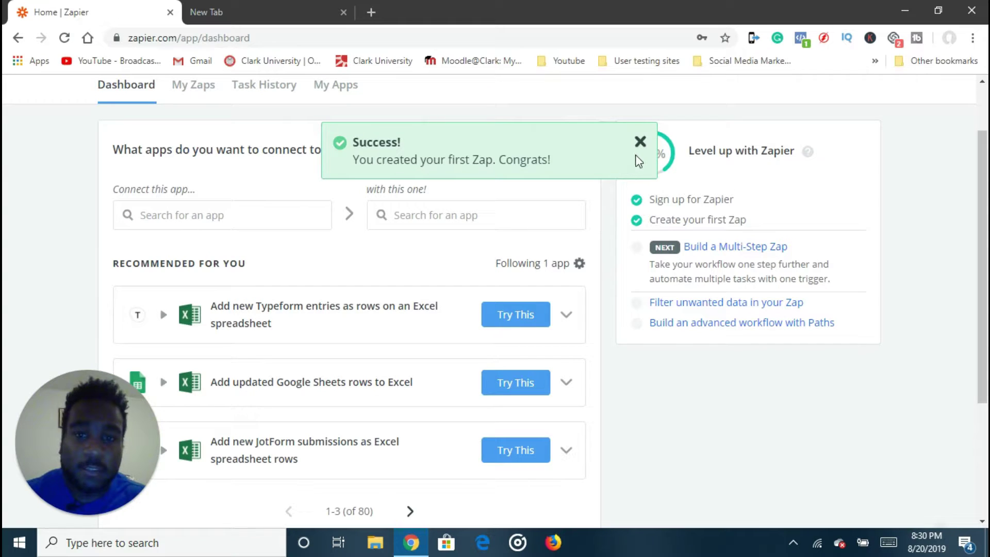
- Search for Facebook Lead Ads and expand the 'Get emails with new Facebook Lead Ads leads' template
left_click(640, 144)
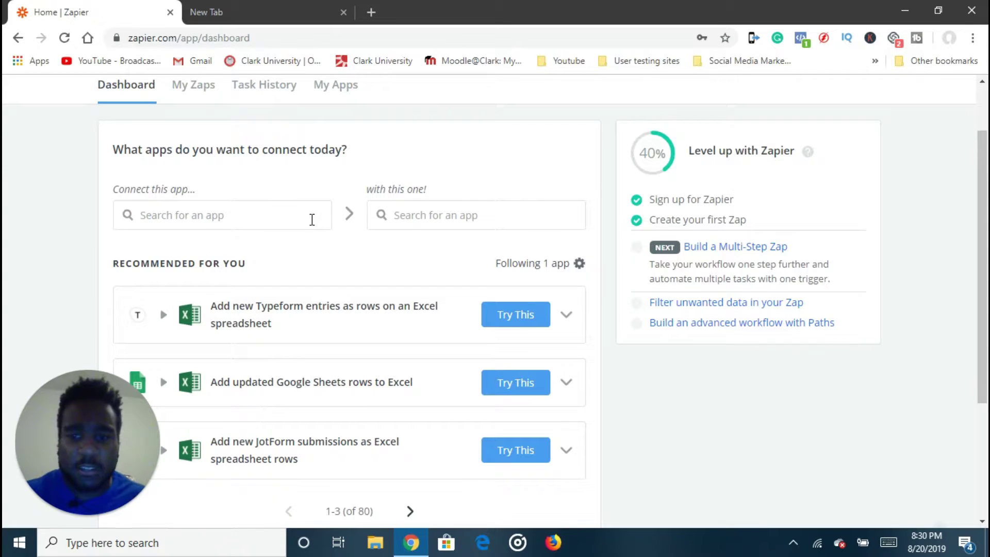
left_click(275, 223)
type("face")
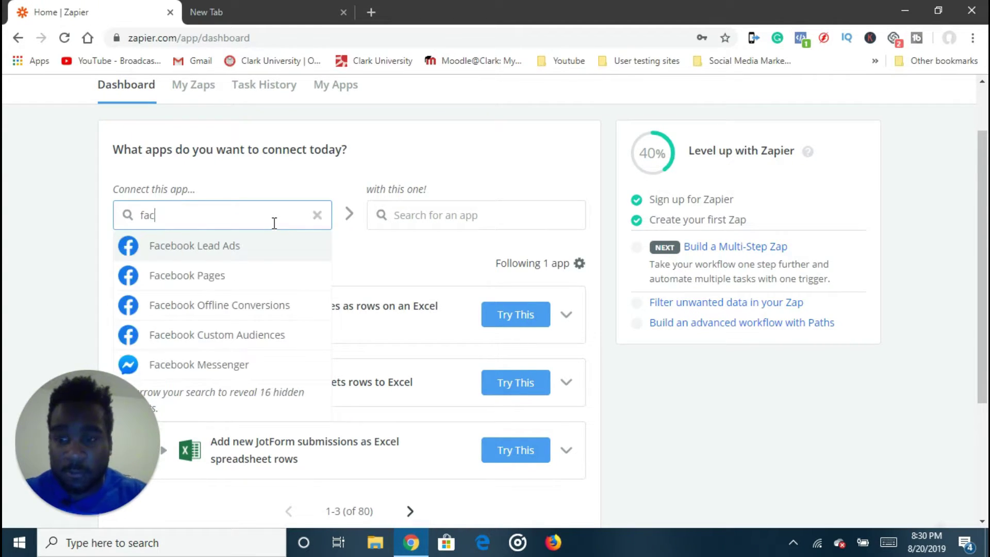
type("b")
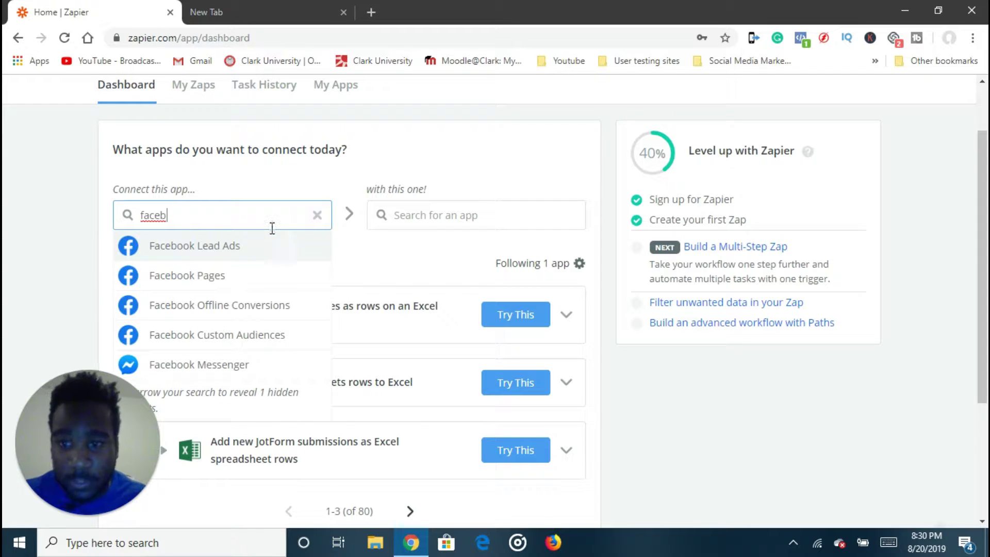
left_click(257, 248)
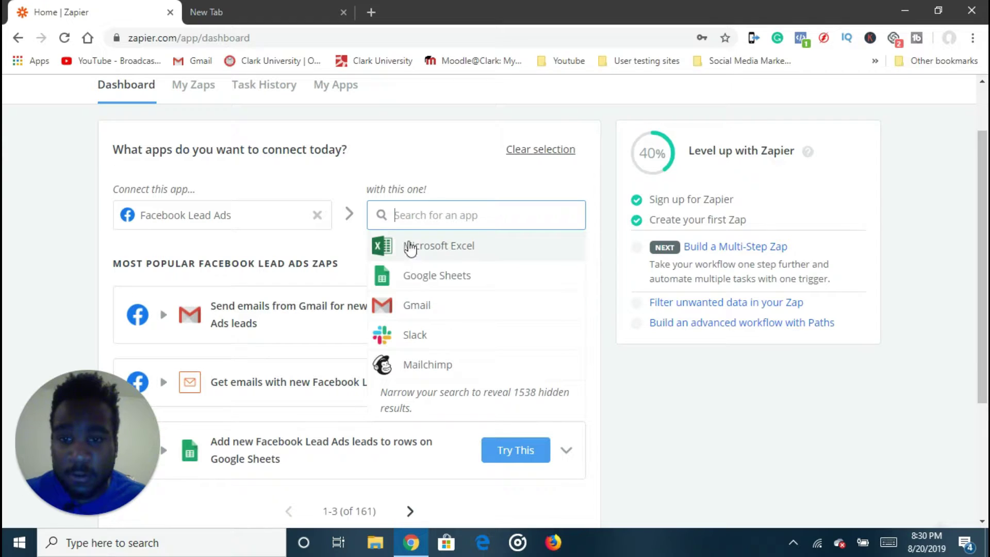
type("email")
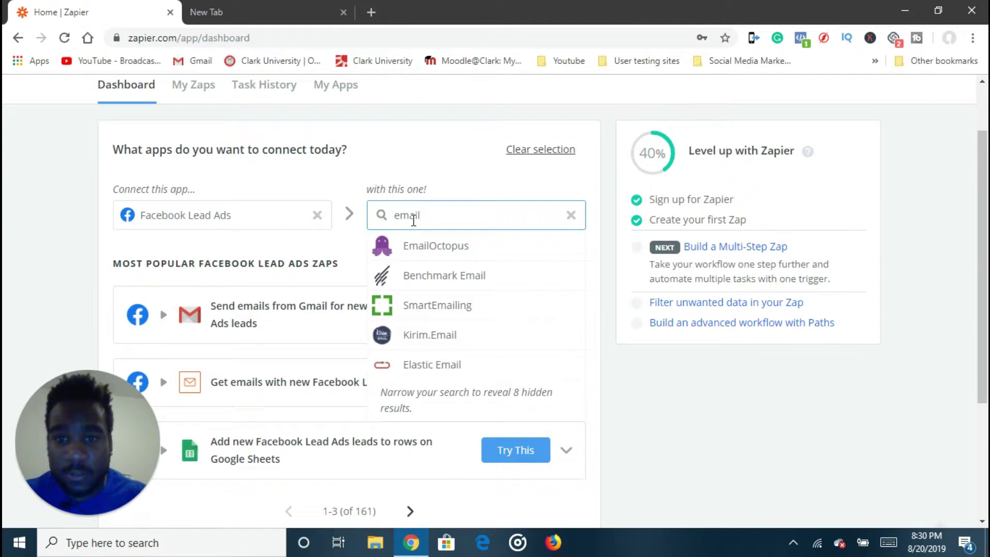
left_click(696, 427)
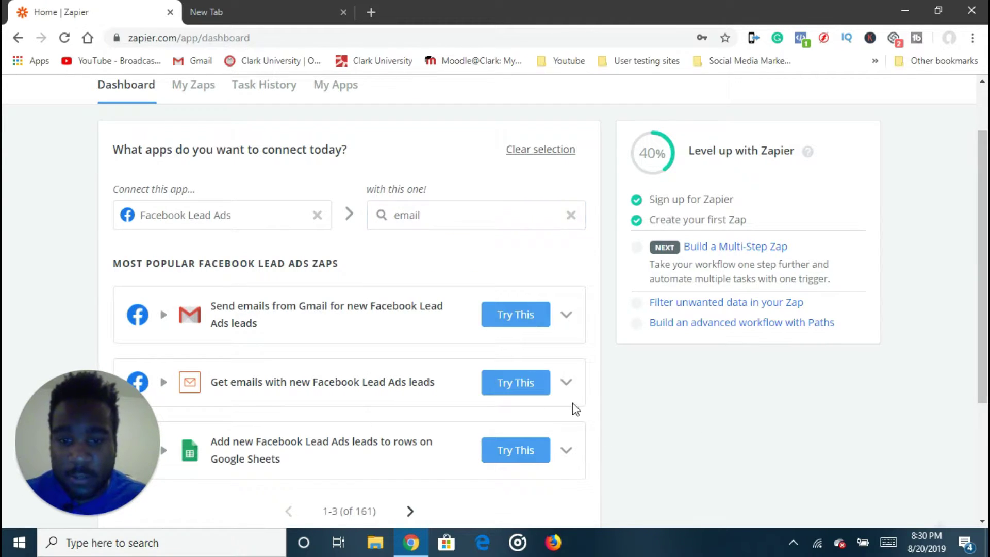
left_click(566, 383)
scroll(605, 389, "down", 1)
scroll(388, 339, "down", 1)
scroll(266, 321, "down", 1)
scroll(266, 321, "down", 1)
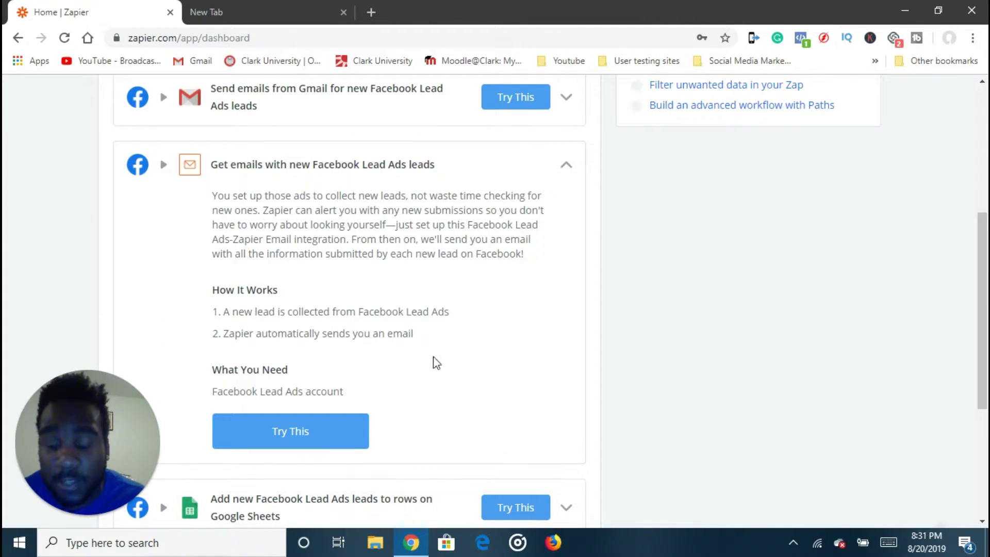
scroll(429, 367, "down", 2)
- Start a Zap from the lead email template and link its trigger to the Facebook Lead Ads account
left_click(333, 361)
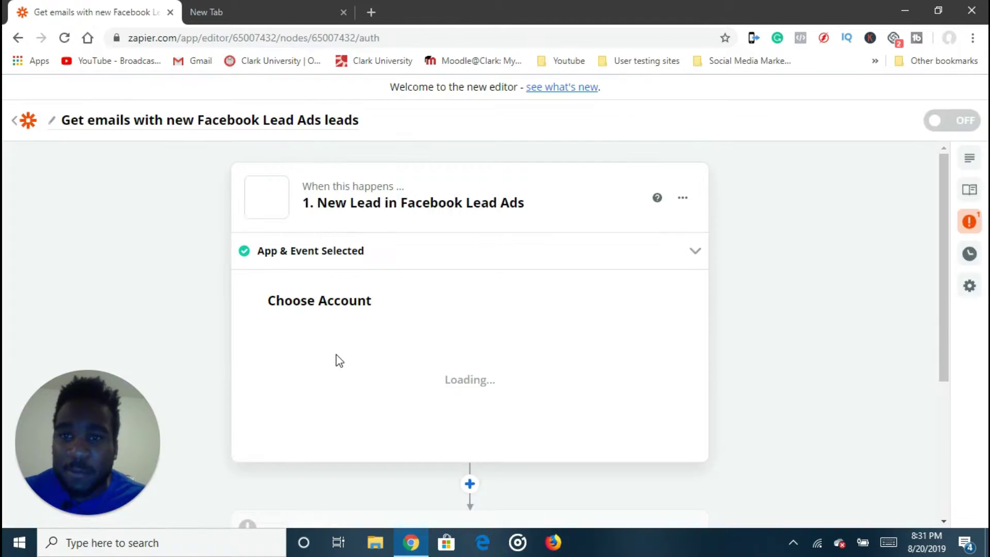
scroll(472, 317, "down", 1)
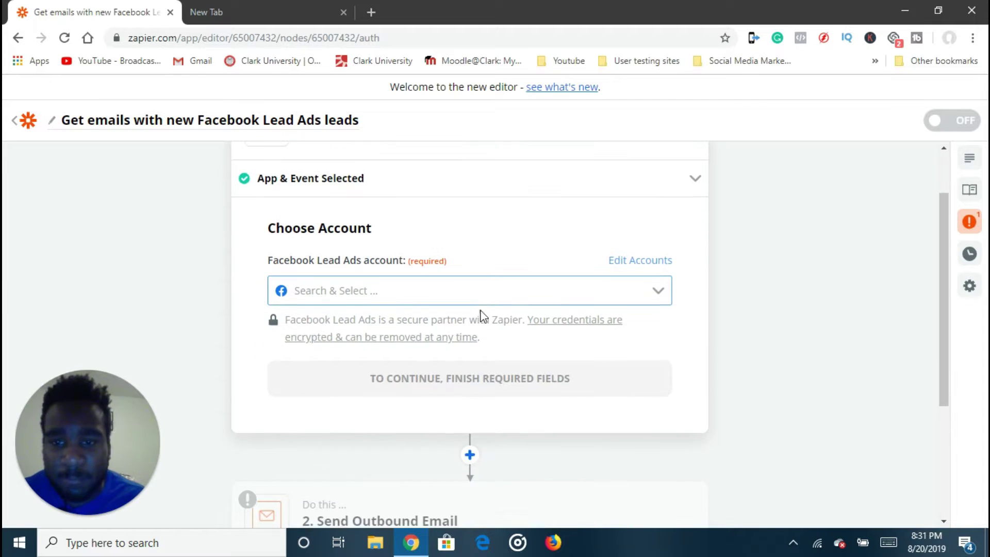
scroll(478, 302, "down", 1)
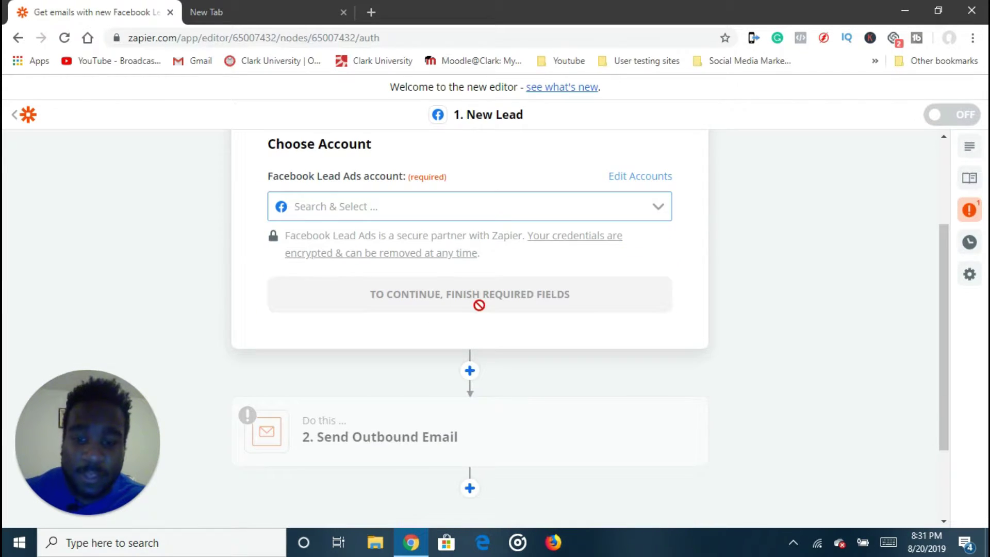
scroll(422, 352, "down", 1)
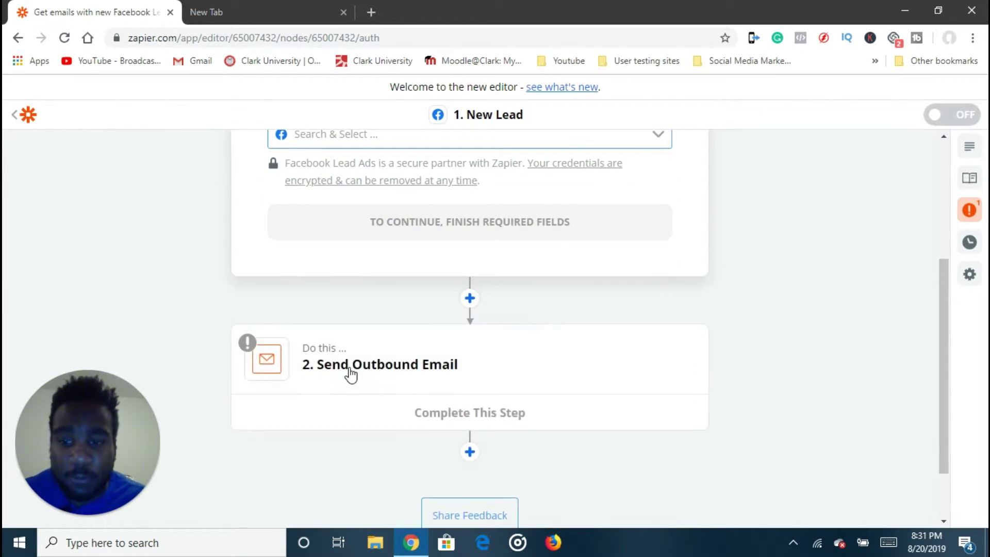
scroll(387, 370, "up", 3)
scroll(382, 332, "down", 1)
left_click(378, 287)
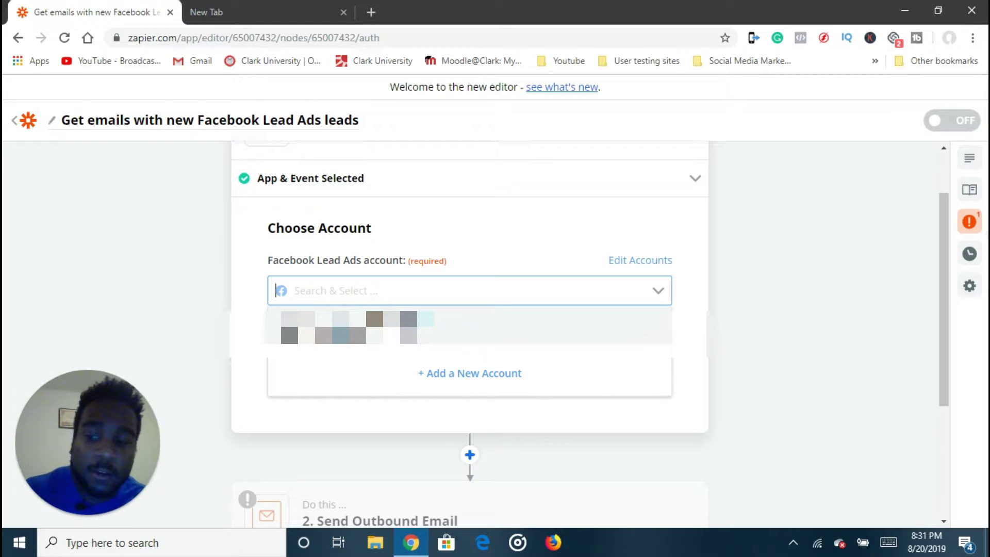
left_click(348, 327)
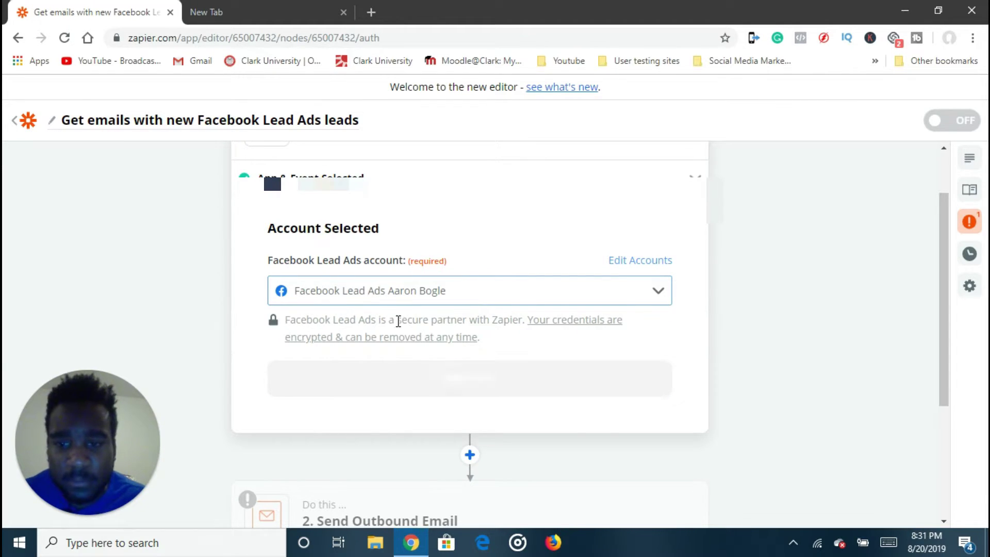
scroll(459, 315, "down", 1)
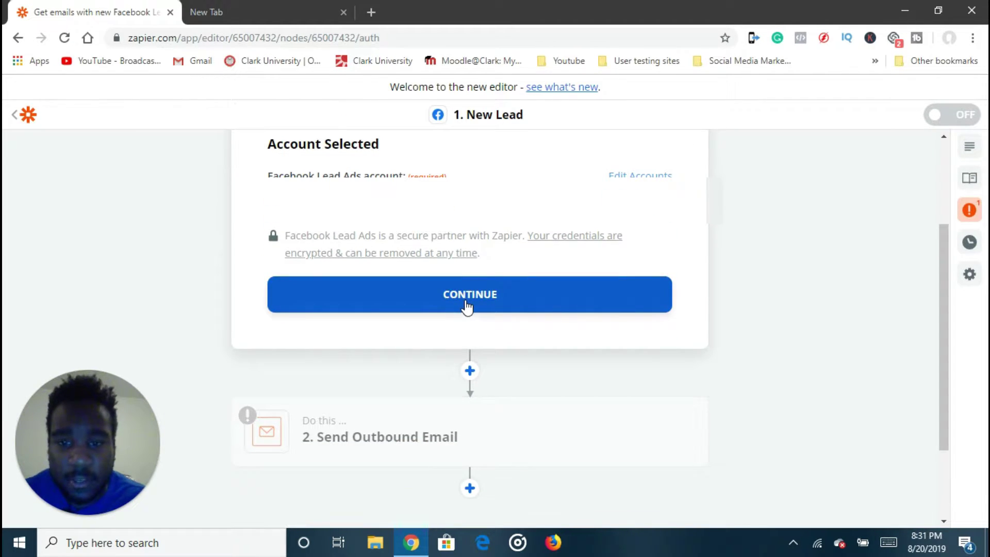
- Set the trigger's Facebook page and choose Rosselle Lead Form 2 as the form
left_click(466, 303)
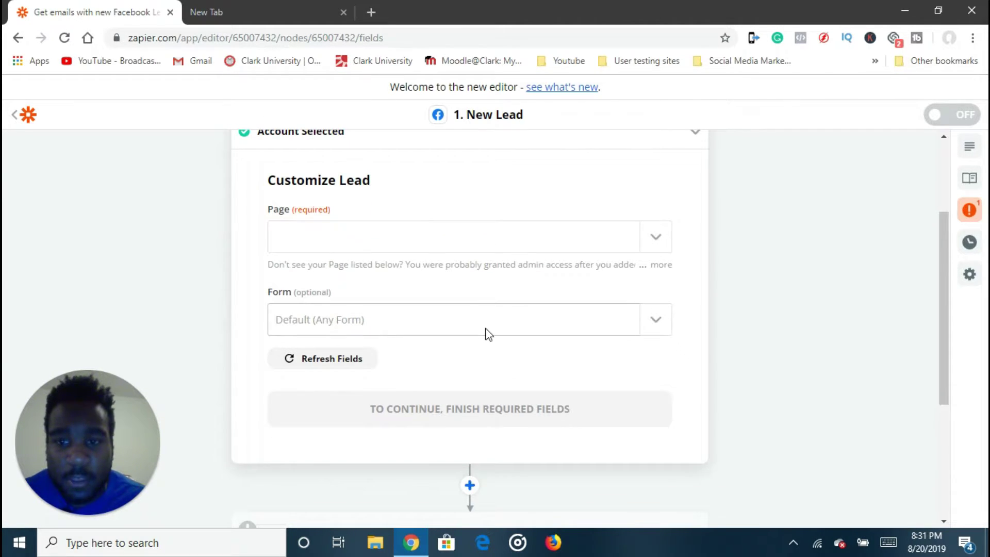
left_click(413, 248)
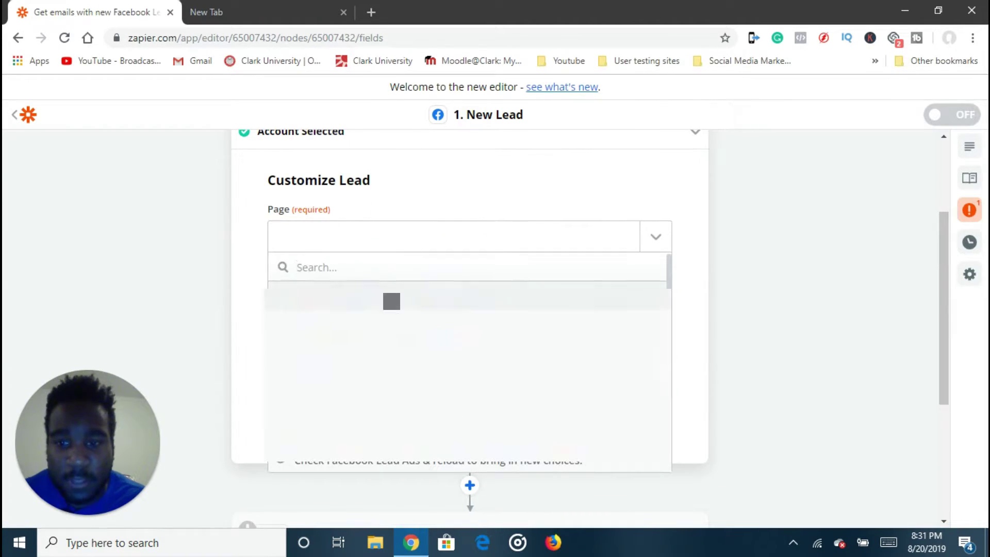
left_click(378, 296)
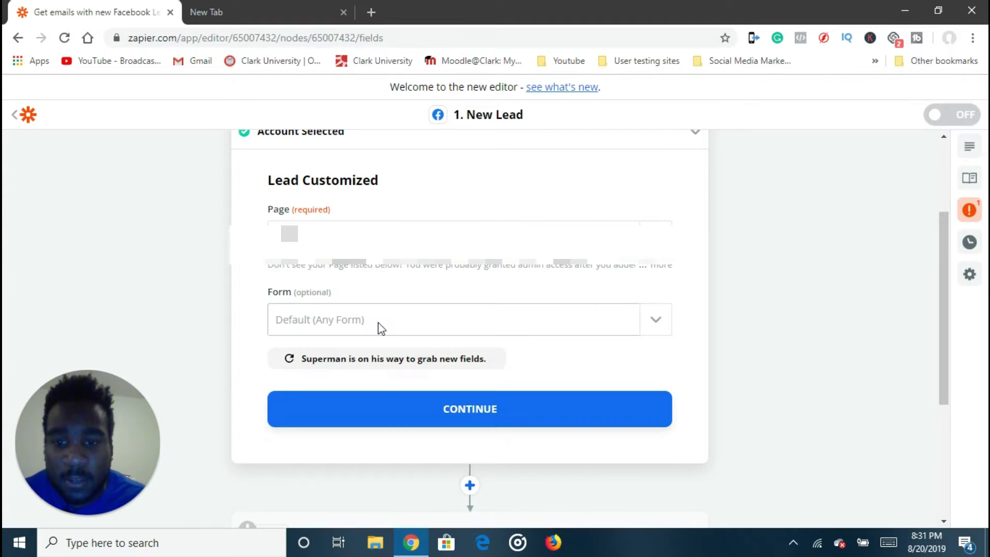
left_click(378, 322)
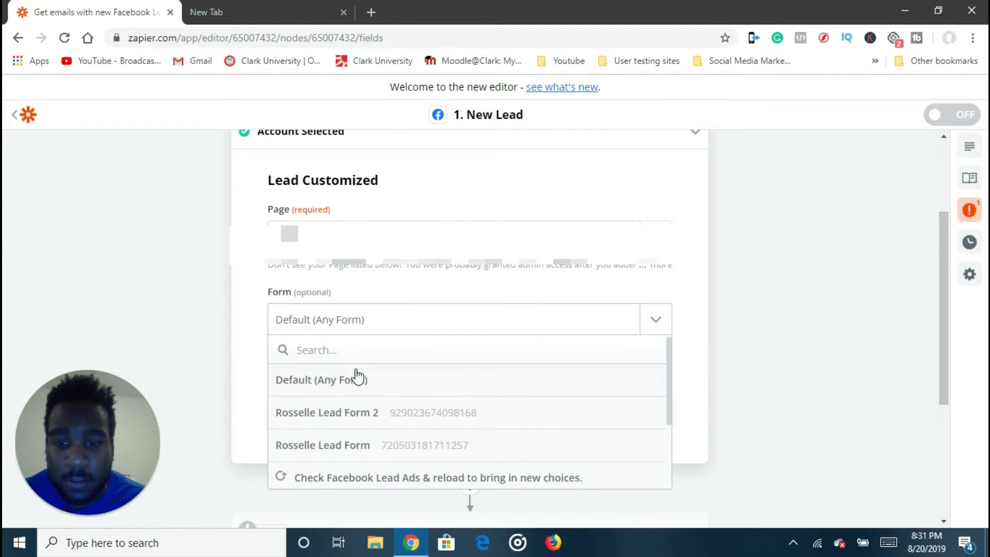
left_click(357, 416)
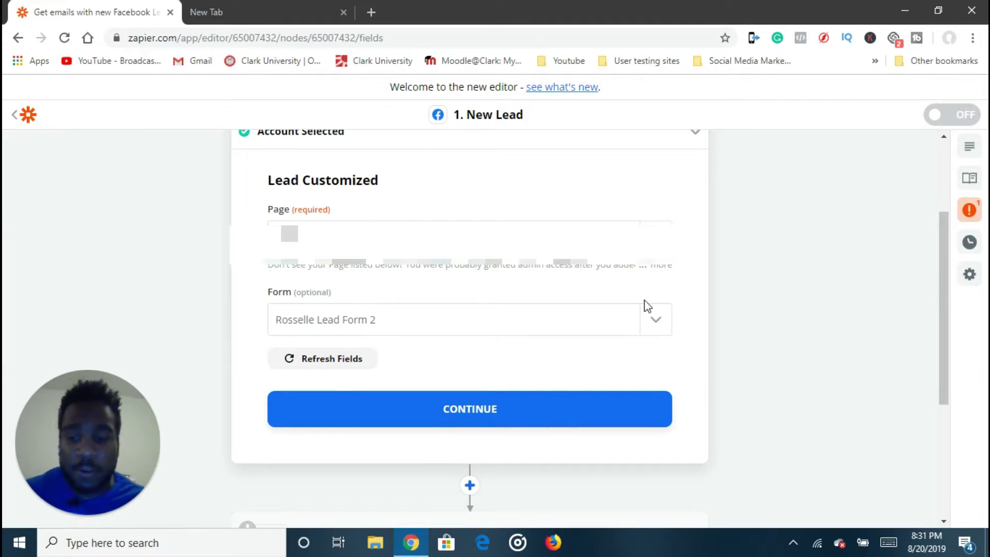
scroll(646, 305, "up", 2)
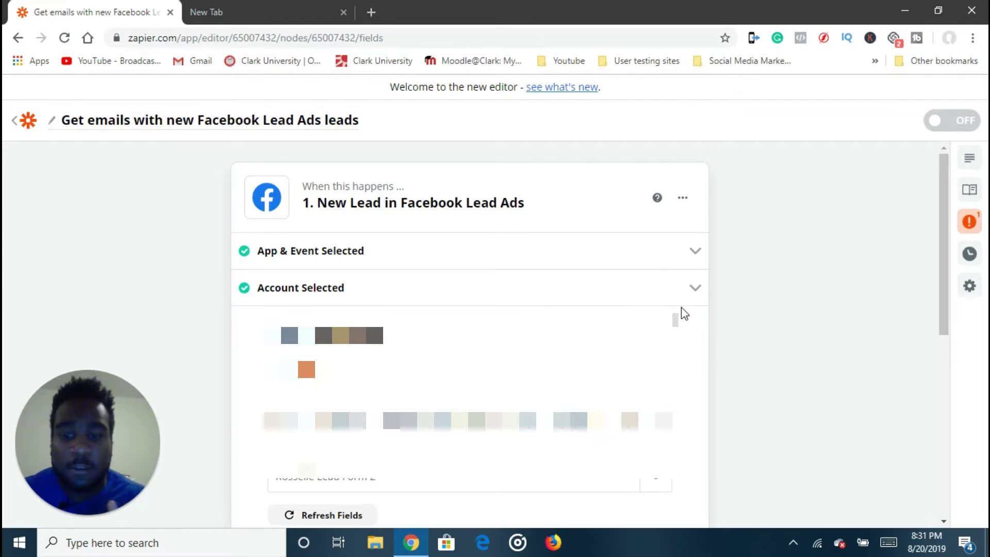
scroll(681, 313, "down", 4)
scroll(681, 314, "down", 1)
scroll(677, 319, "up", 2)
- Confirm the lead settings and run Find Lead to fetch a sample lead
left_click(667, 337)
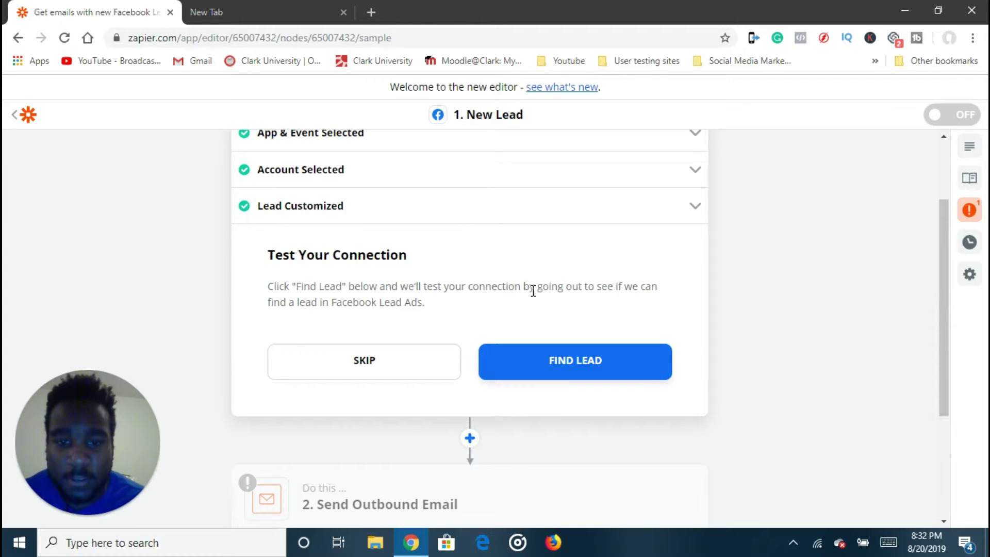
left_click(530, 358)
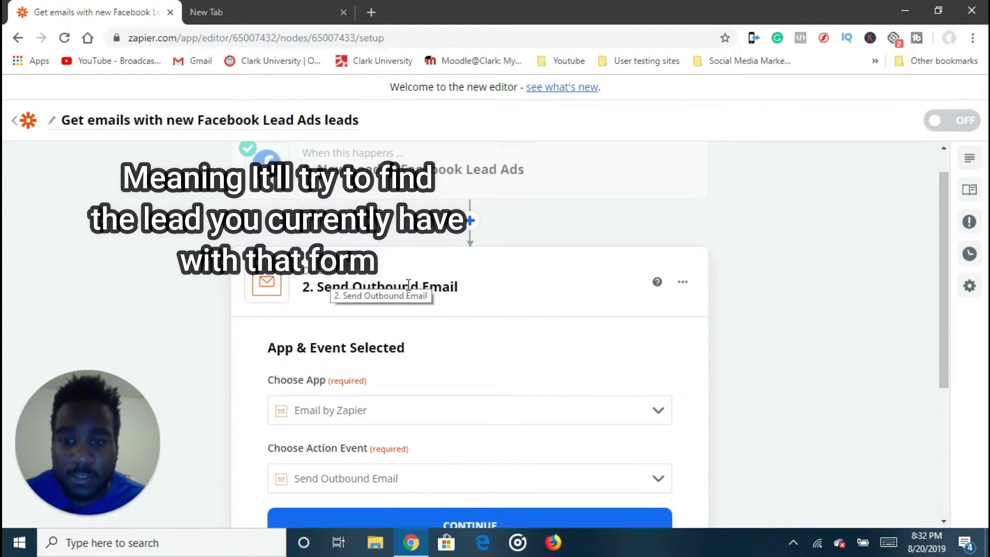
scroll(413, 294, "down", 2)
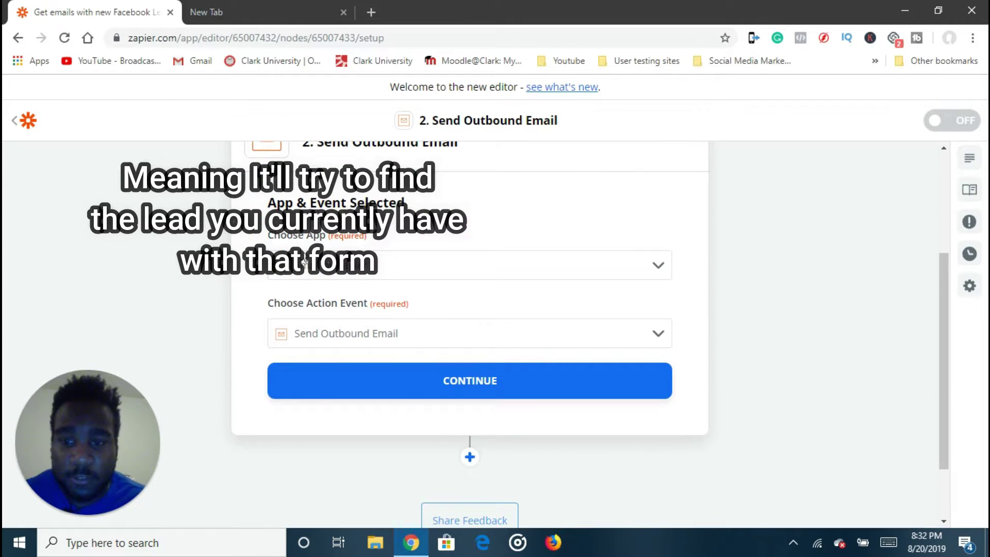
- Set step 2 to Email by Zapier with the Send Outbound Email action
left_click(407, 265)
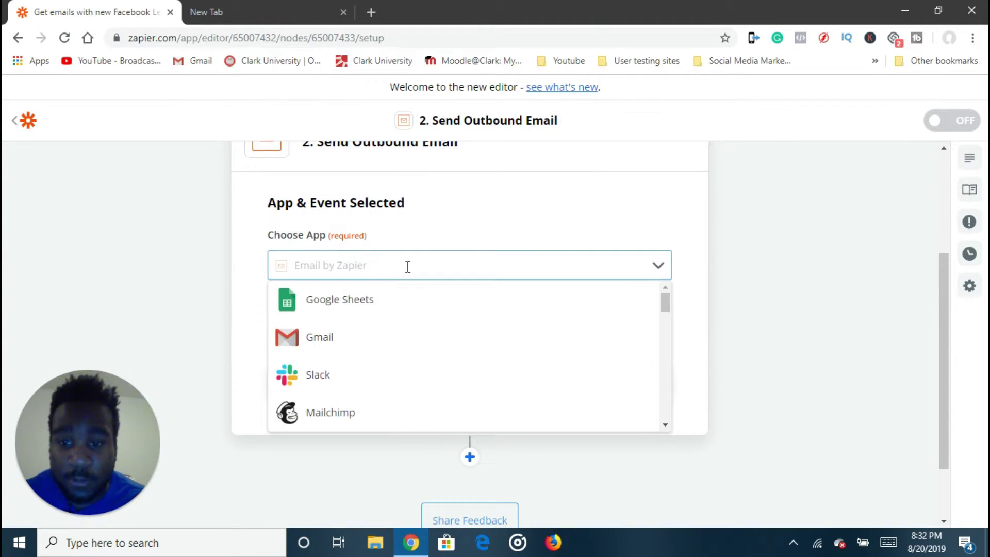
left_click(439, 242)
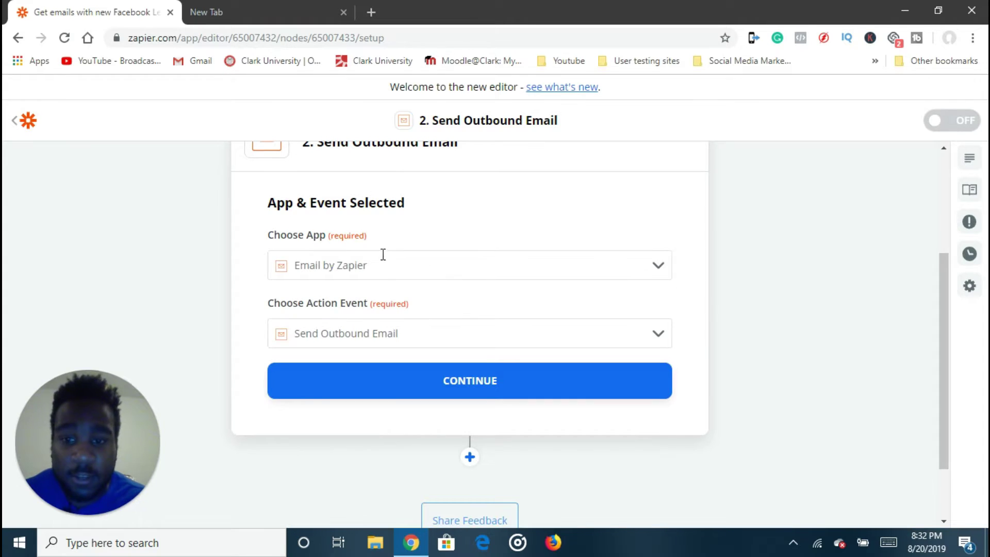
scroll(381, 257, "down", 1)
left_click(412, 251)
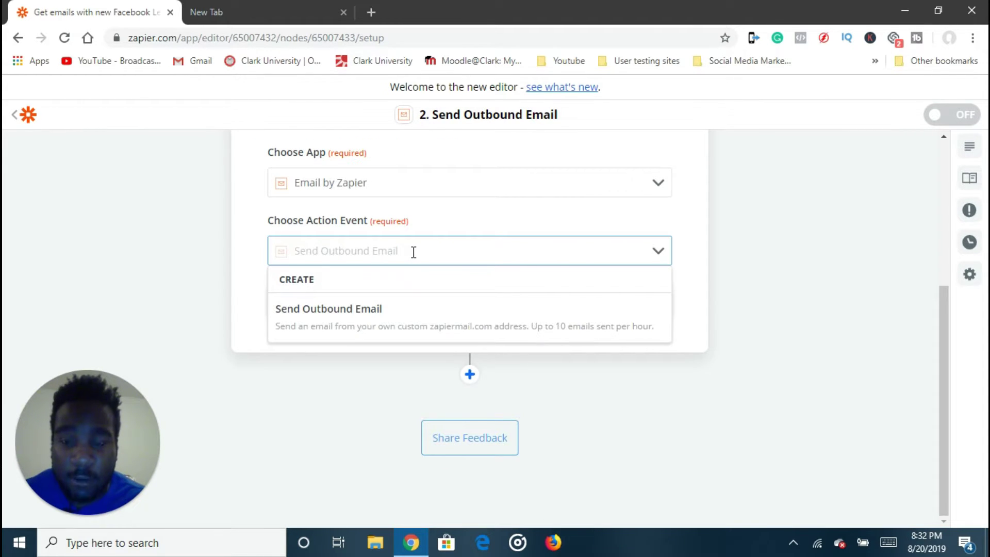
left_click(369, 309)
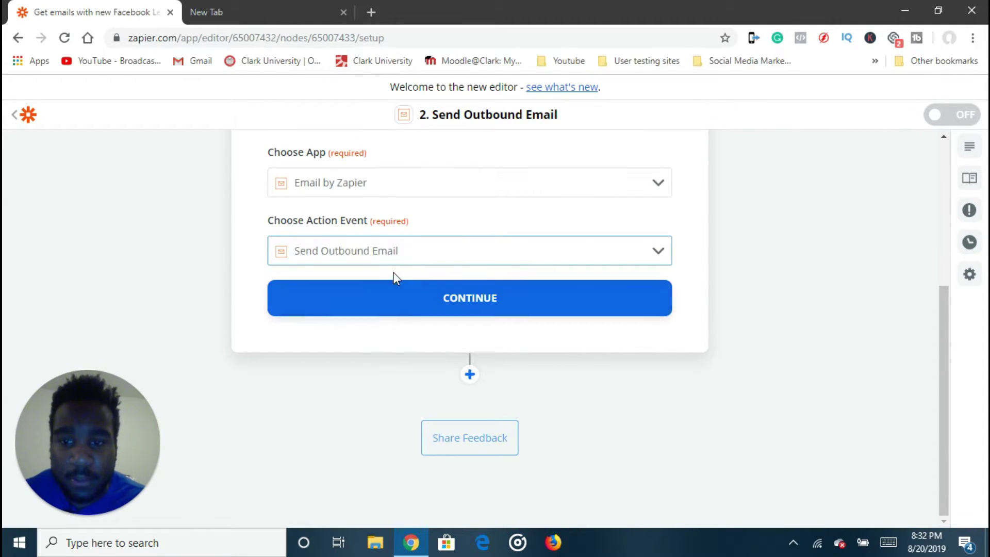
left_click(393, 299)
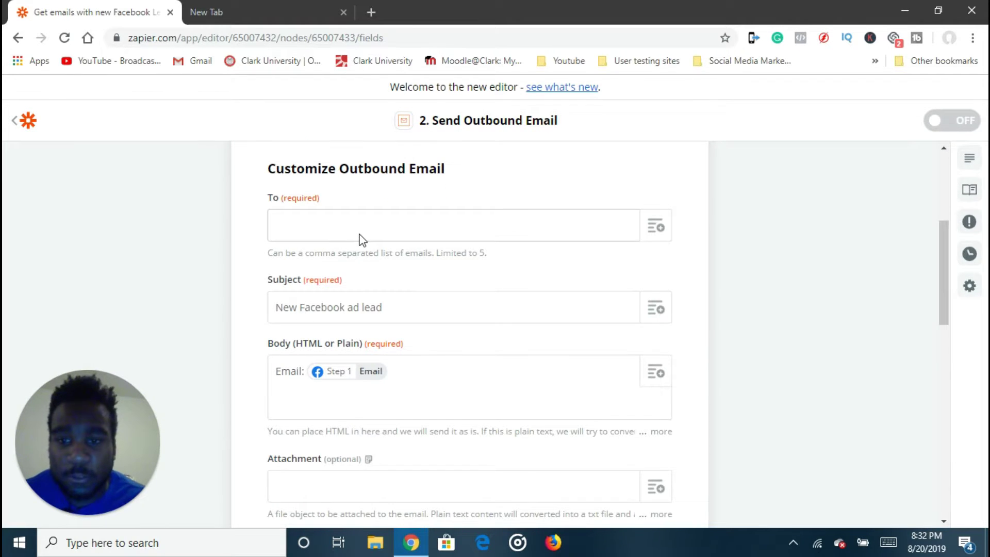
- Address the email to the client and replace the subject with 'New Buyer Lead! Contact ASAP'
left_click(384, 229)
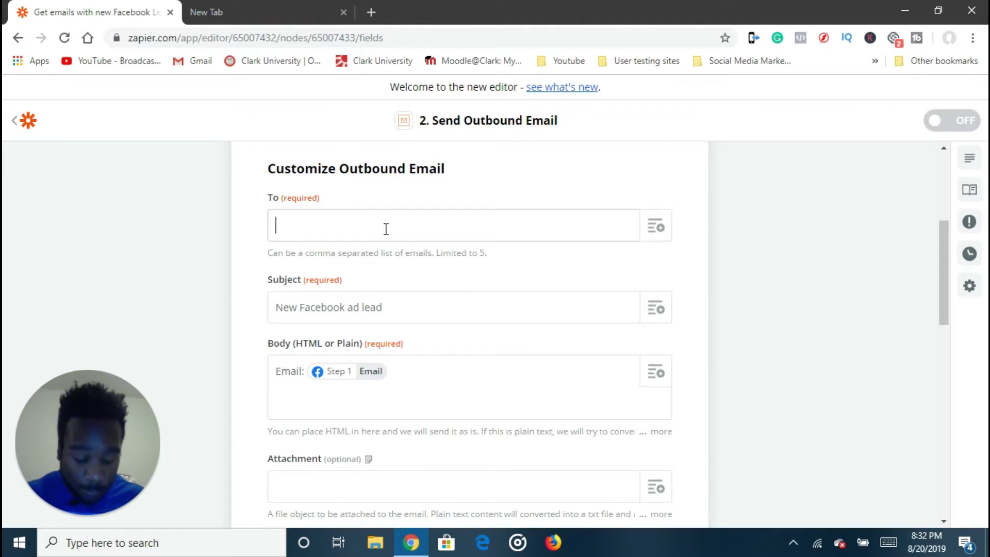
scroll(385, 228, "down", 1)
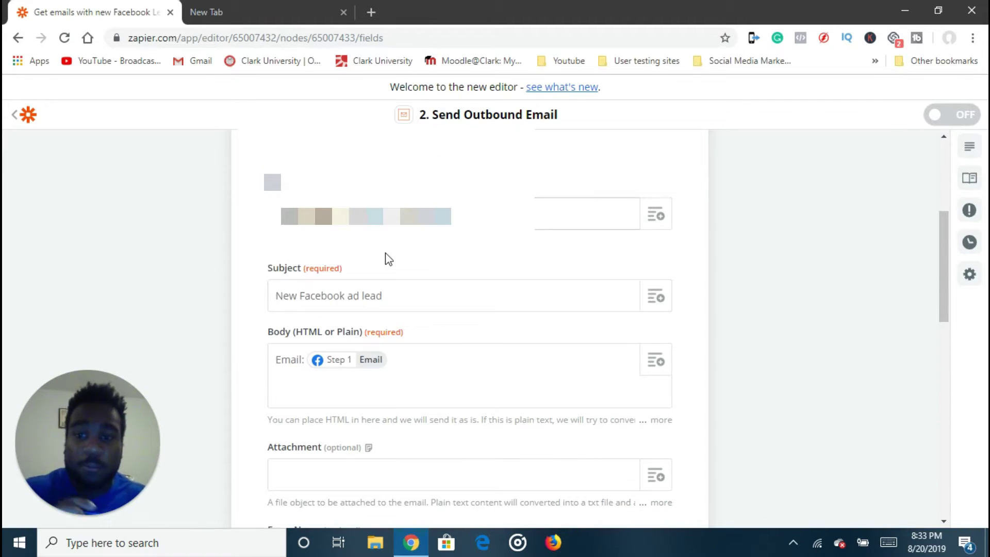
scroll(389, 261, "down", 1)
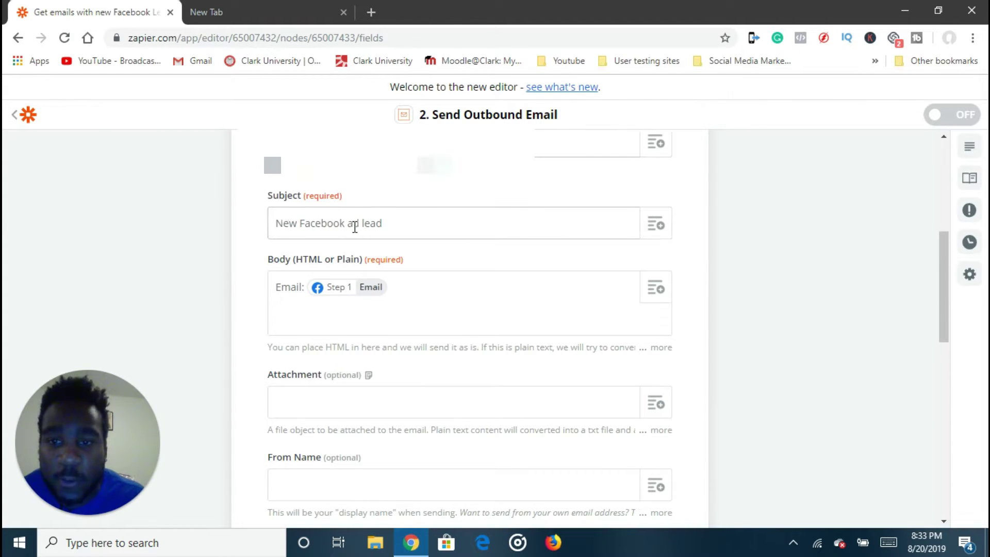
left_click_drag(391, 224, 271, 207)
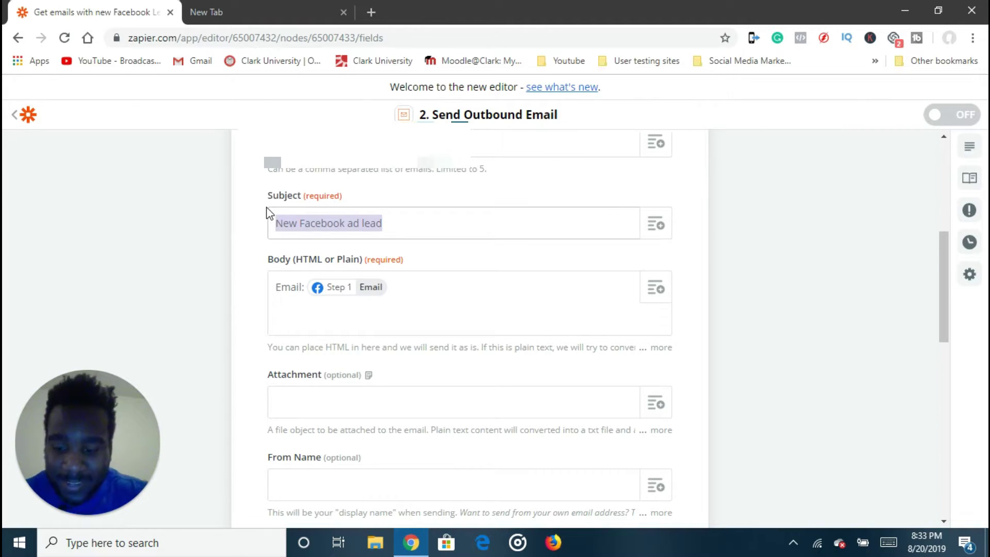
type("New Buyer Lead! Contact ASAP")
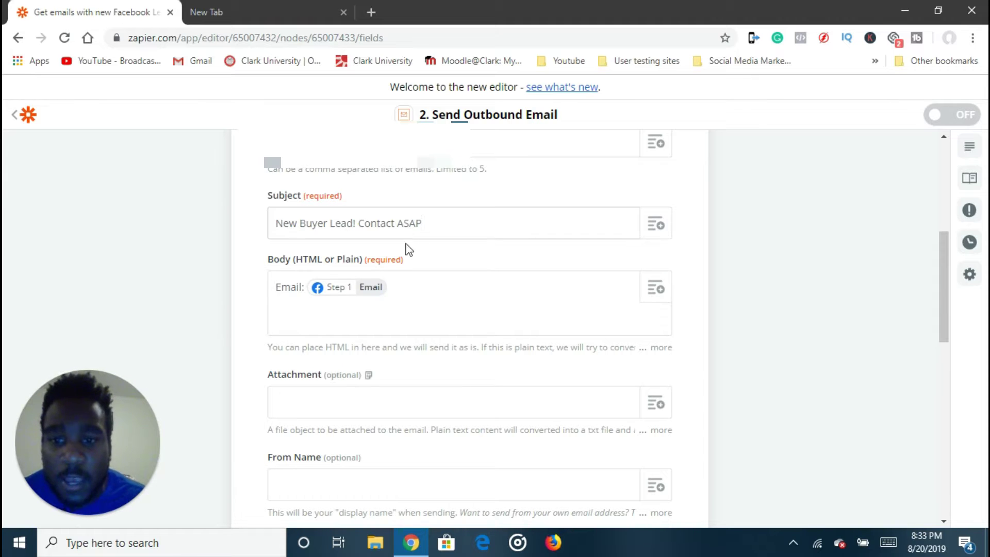
scroll(410, 255, "down", 1)
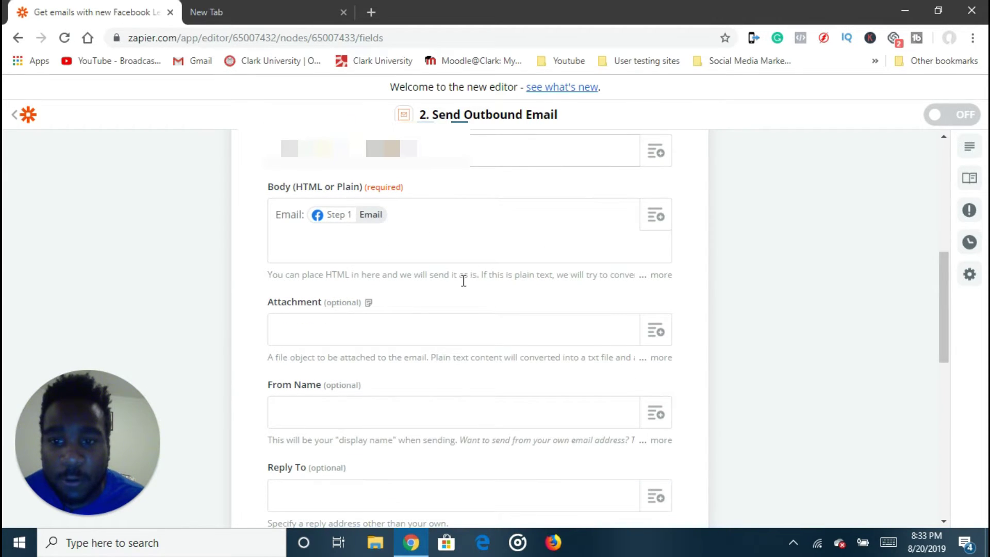
scroll(463, 281, "up", 1)
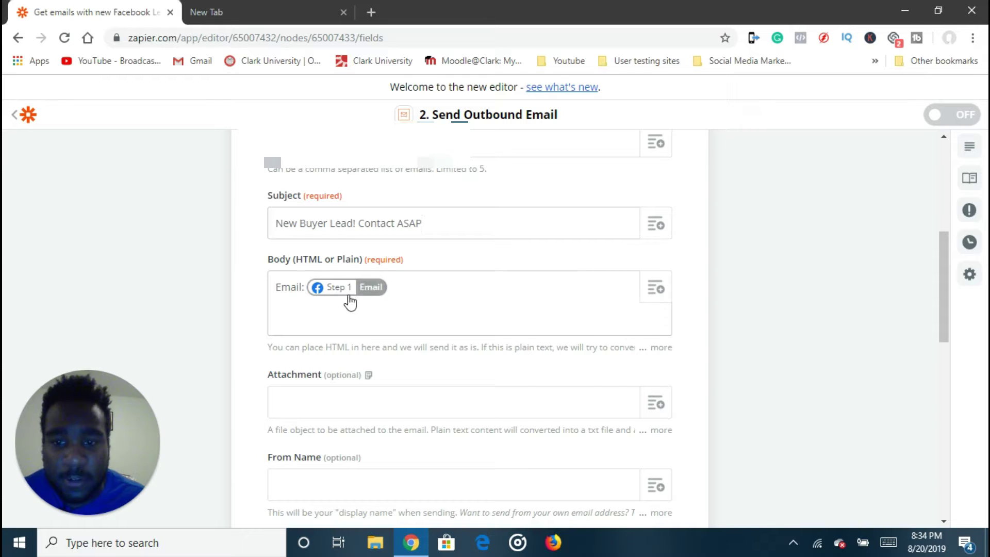
- Insert the lead's Full Name into the body and put Email on its own line
left_click(660, 290)
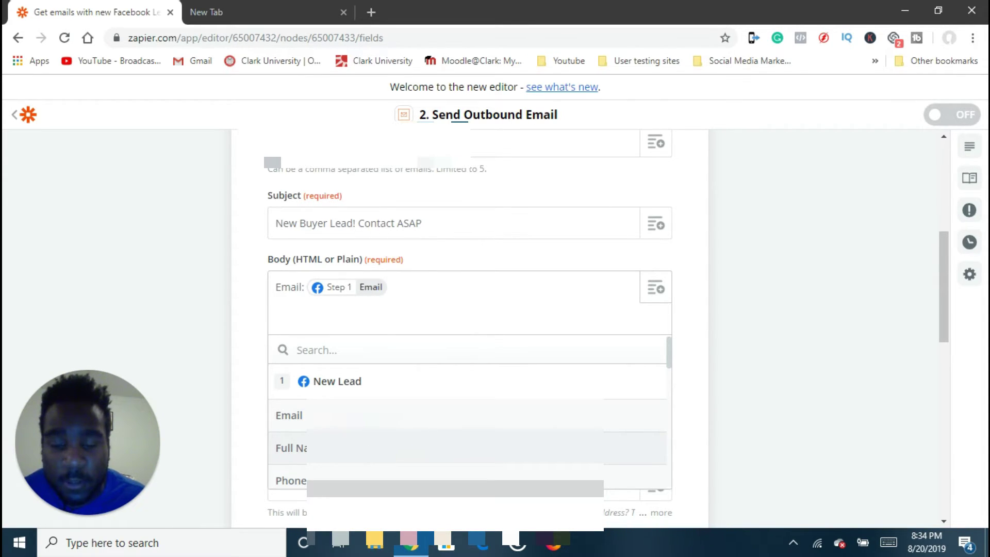
left_click(430, 447)
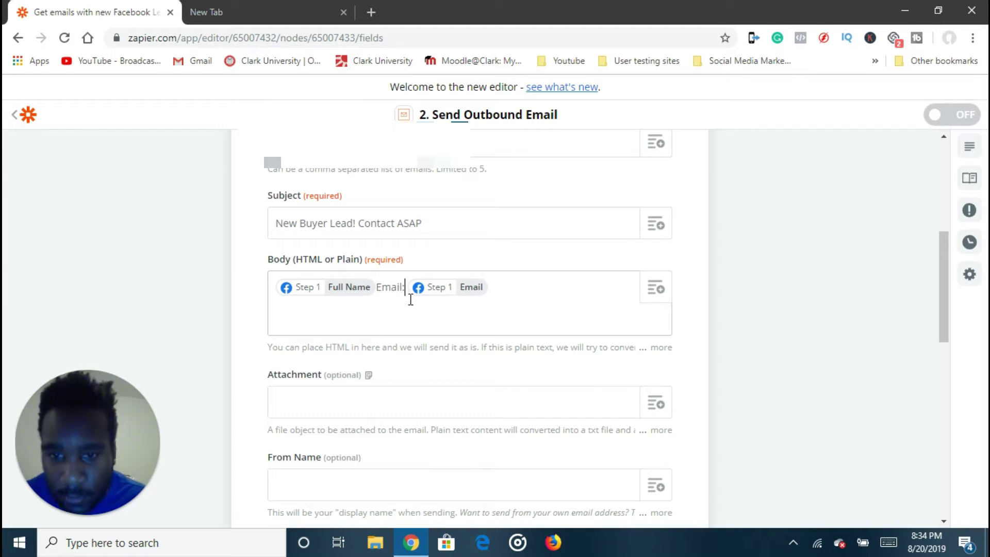
left_click(378, 287)
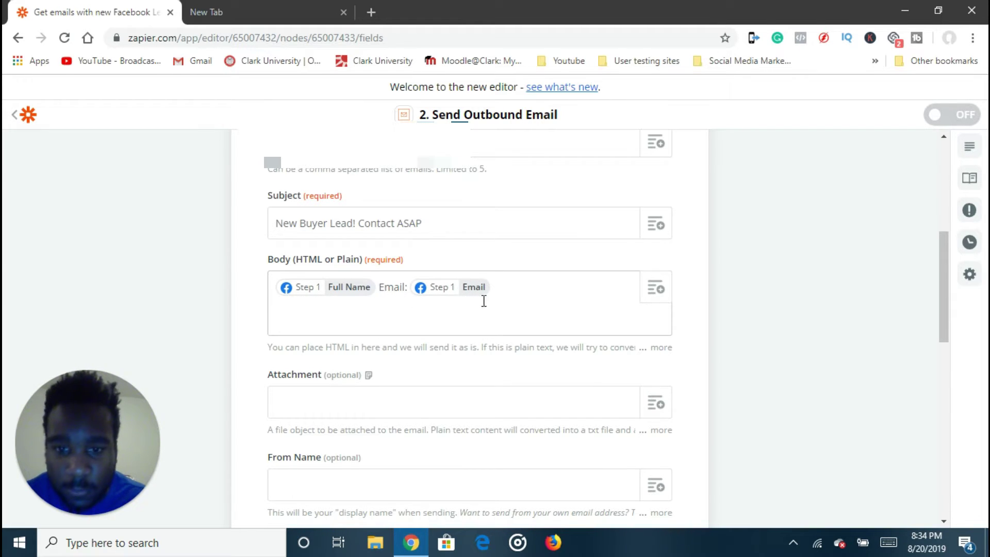
key("Return")
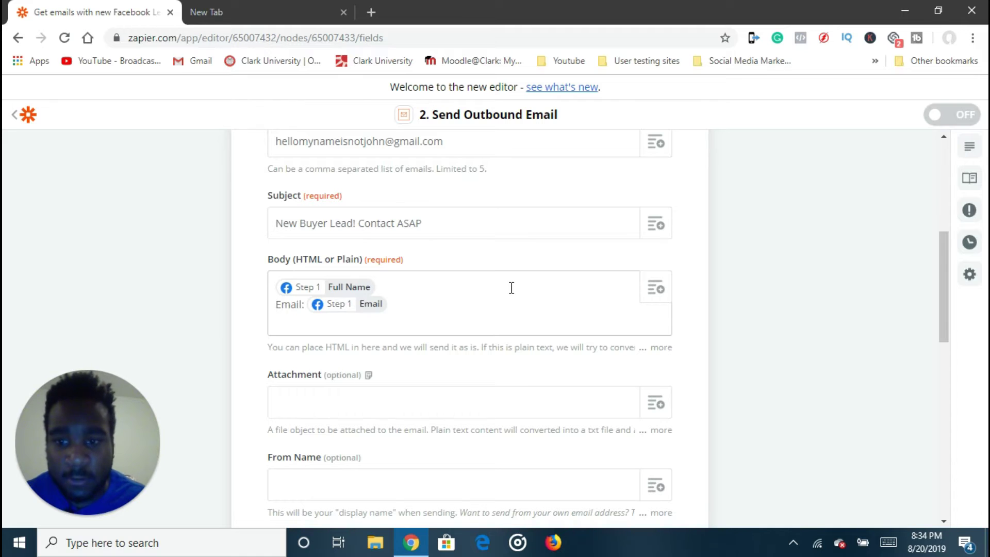
key("Return")
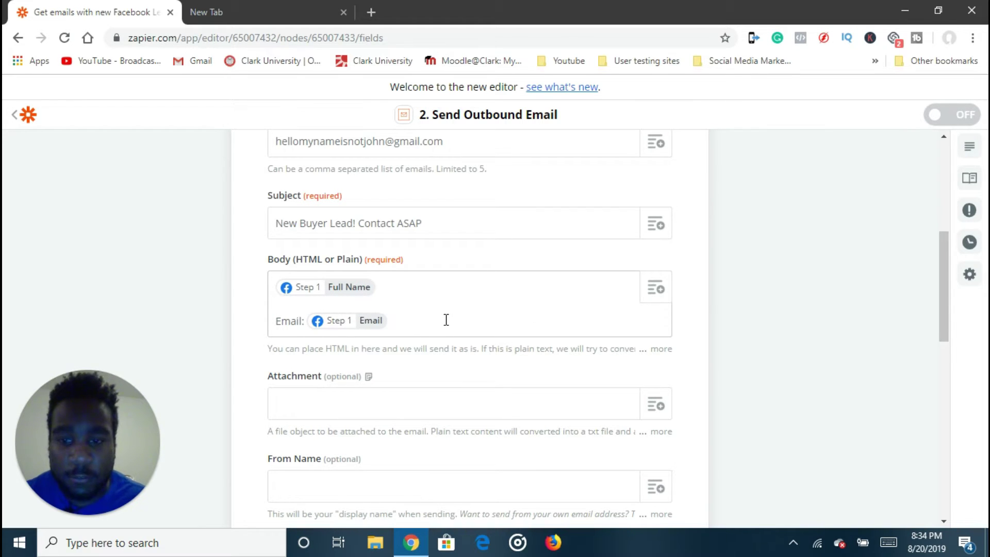
left_click(445, 319)
key("Return")
key("Return")
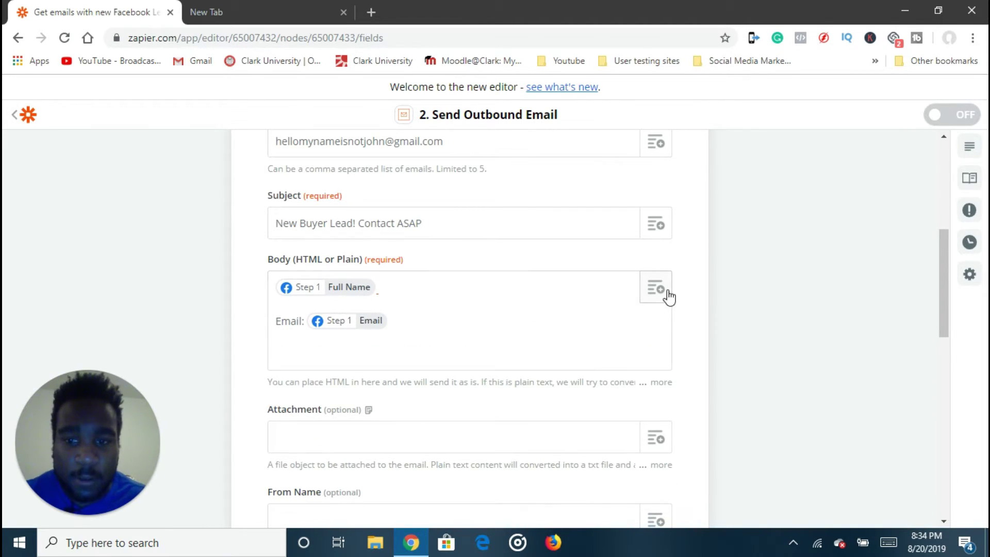
- Insert the lead's Phone Number into the body below the Email line
left_click(667, 295)
scroll(464, 433, "down", 3)
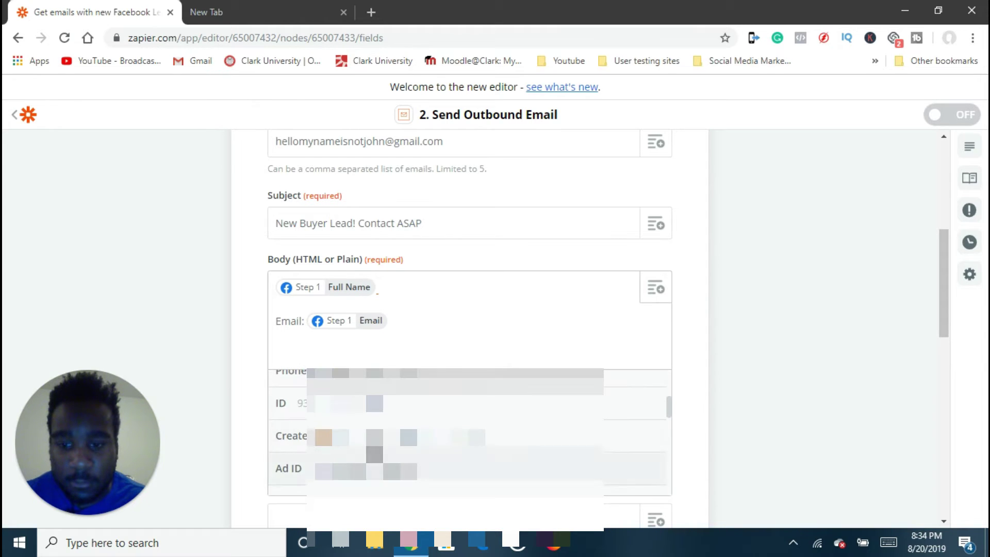
scroll(464, 434, "up", 2)
left_click(291, 443)
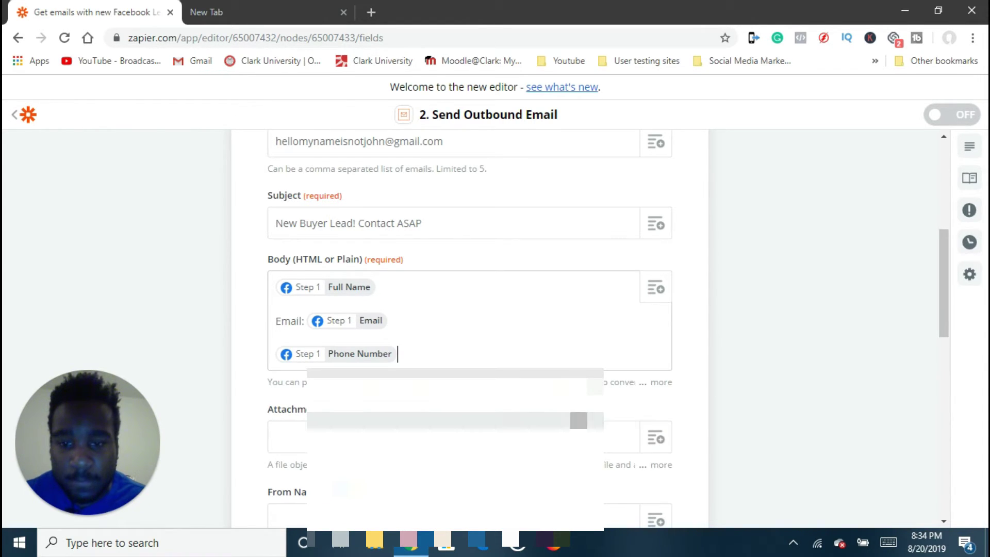
left_click(656, 291)
scroll(464, 433, "down", 3)
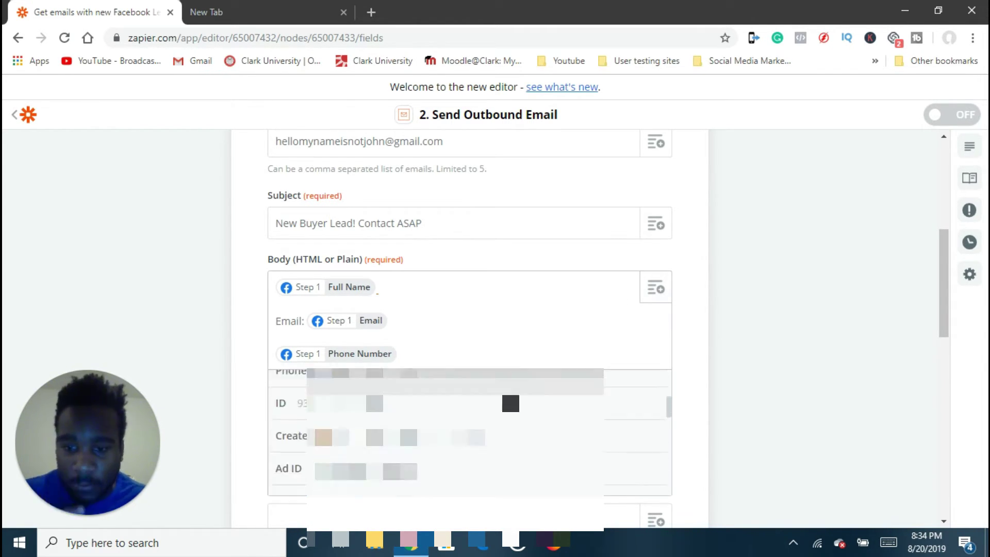
scroll(464, 434, "down", 3)
scroll(629, 408, "down", 1)
scroll(629, 407, "down", 2)
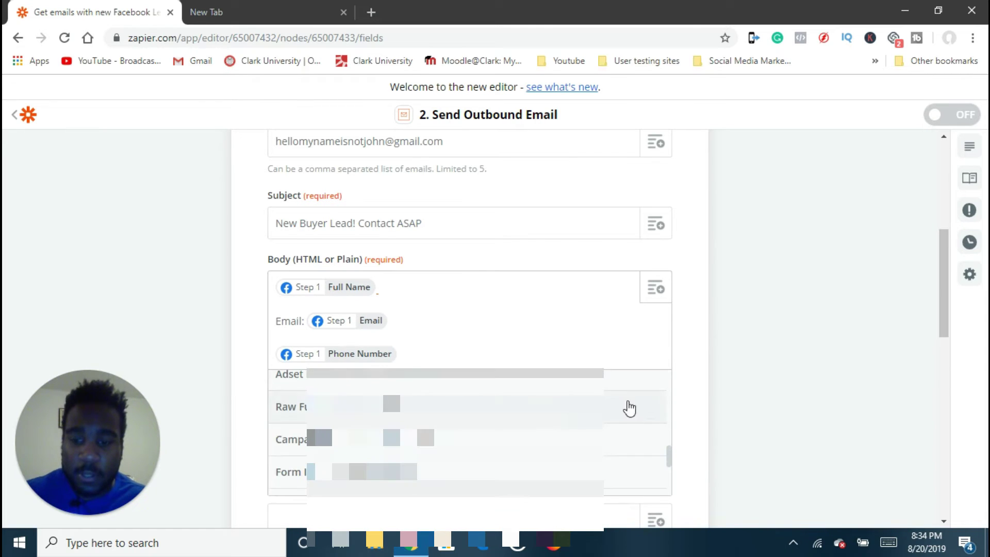
left_click(741, 398)
scroll(567, 373, "down", 2)
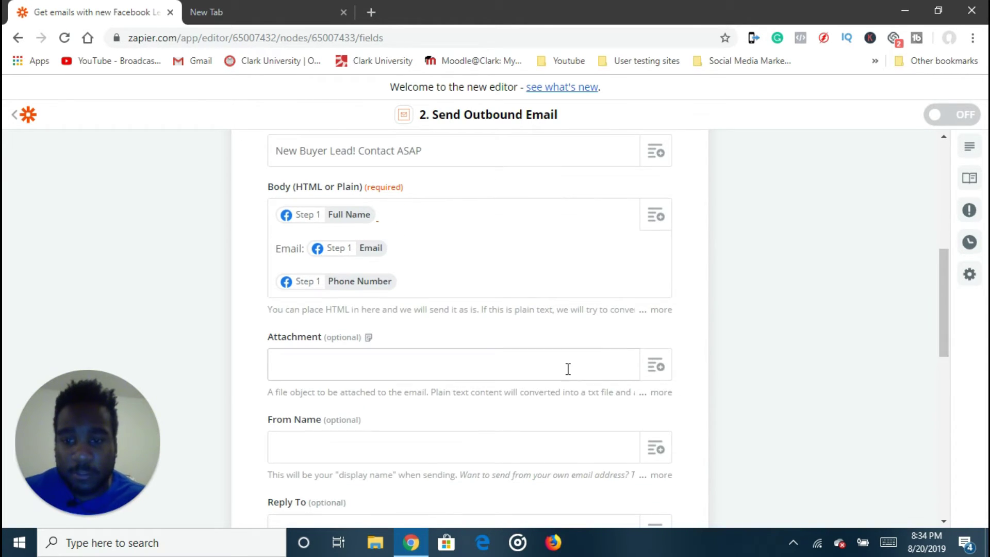
scroll(564, 367, "down", 2)
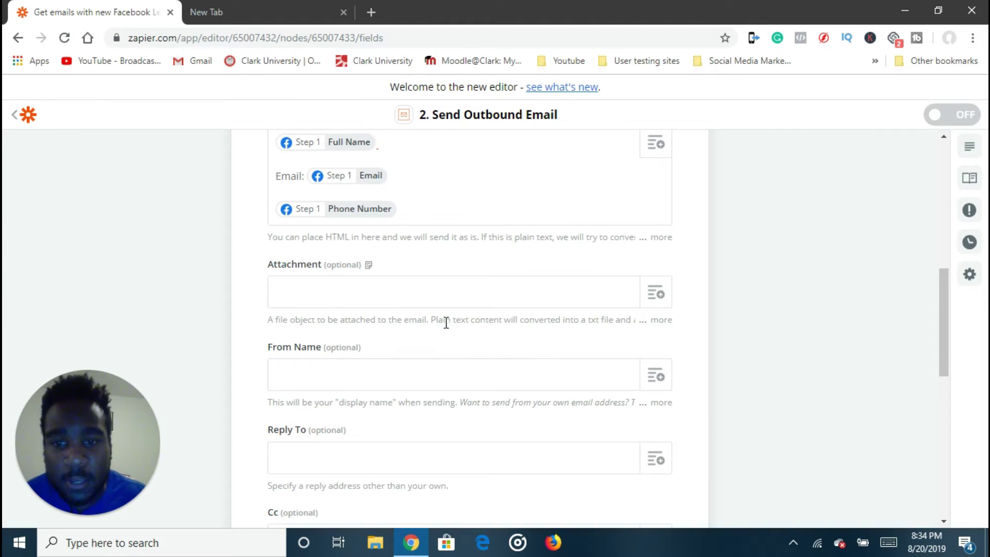
scroll(433, 337, "up", 2)
scroll(417, 325, "up", 2)
scroll(402, 321, "down", 1)
scroll(407, 329, "down", 2)
- Leave the attachment empty, add a From Name and Cc address, and finish the email step
left_click(662, 298)
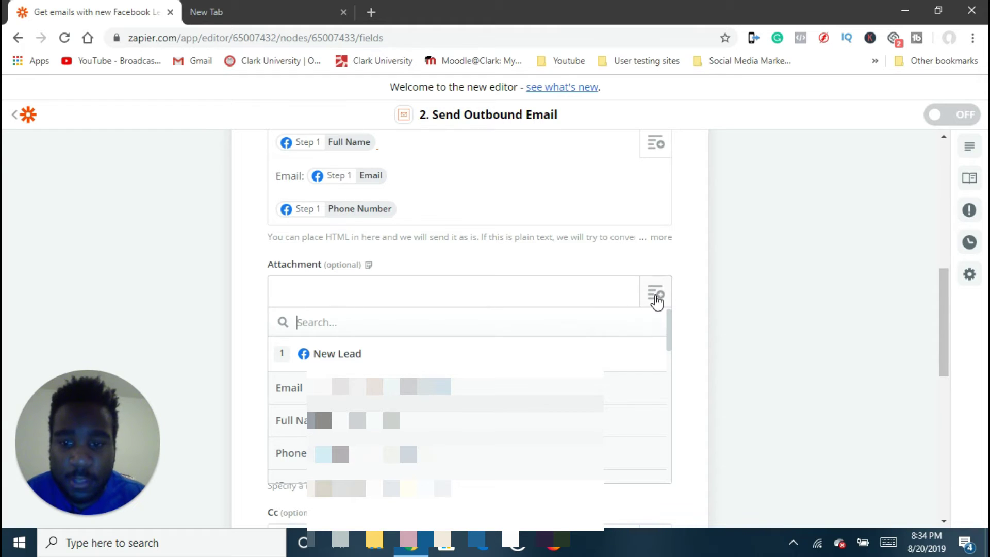
left_click(777, 322)
scroll(725, 342, "down", 1)
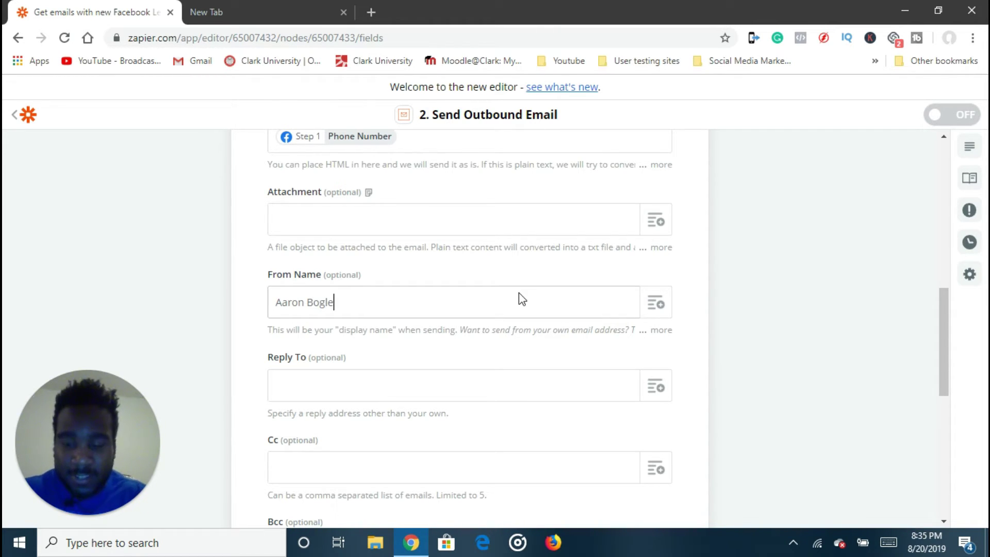
scroll(494, 323, "down", 2)
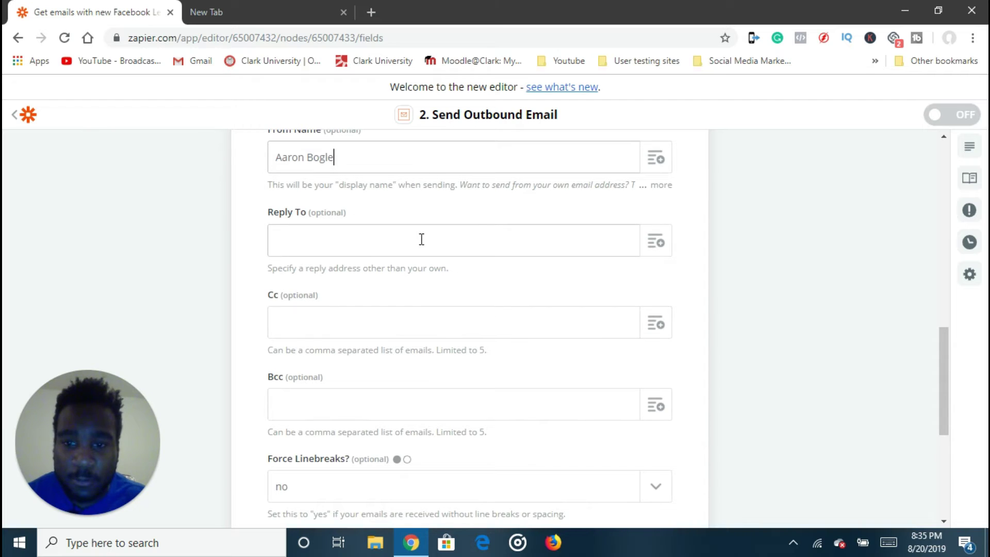
scroll(463, 311, "down", 1)
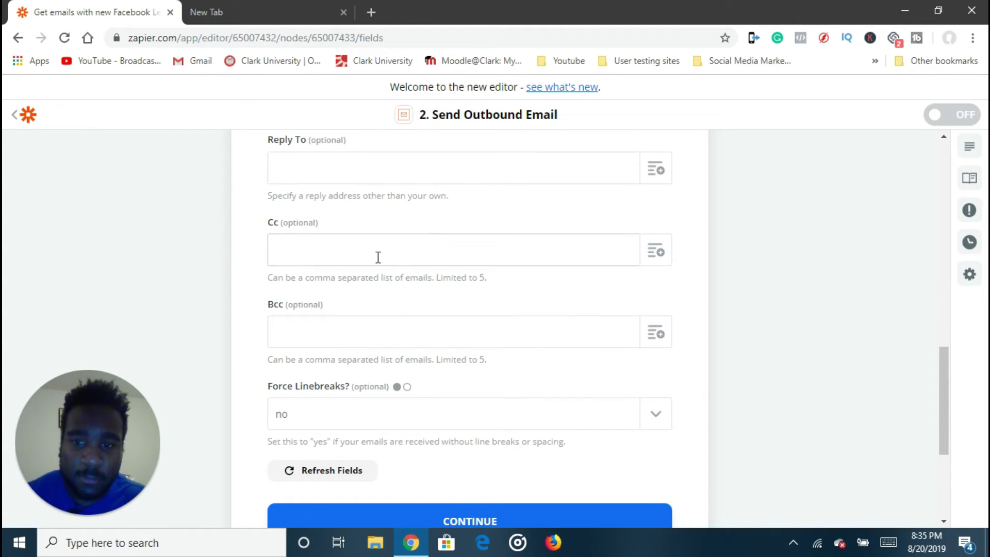
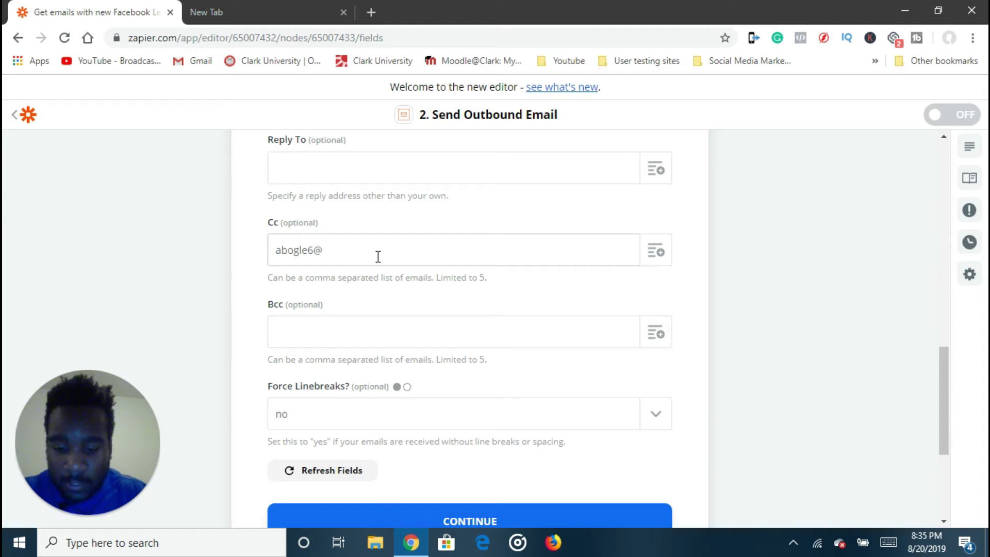
scroll(431, 330, "down", 3)
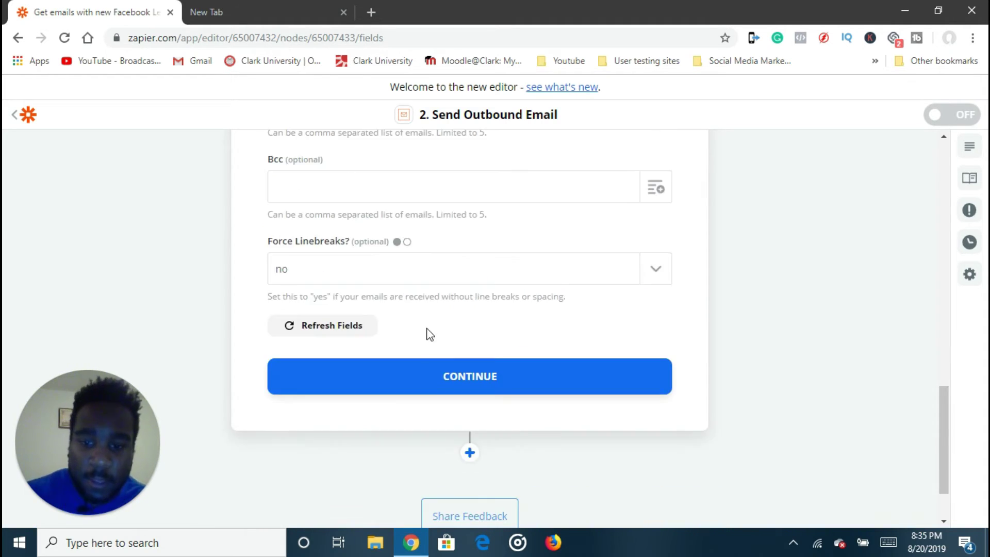
left_click(448, 378)
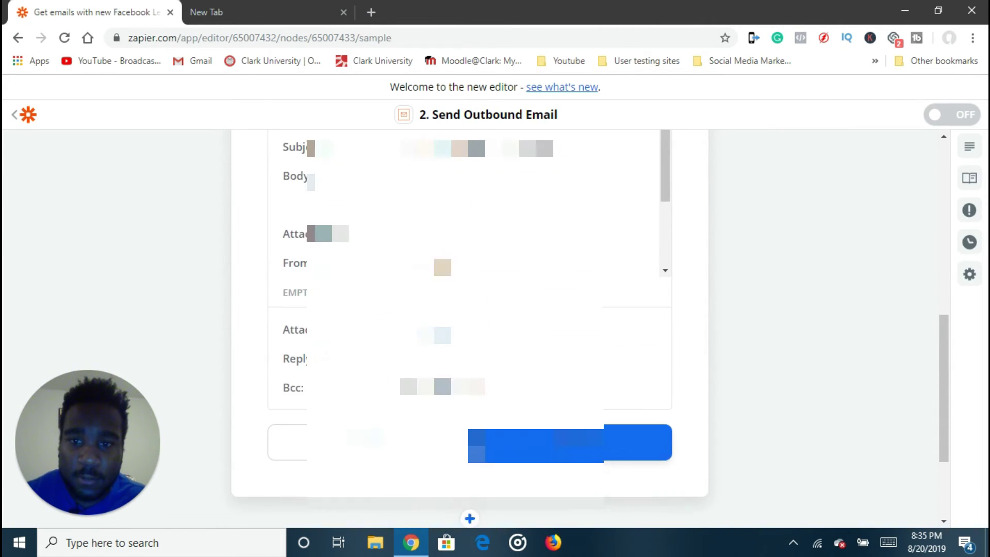
scroll(469, 325, "up", 3)
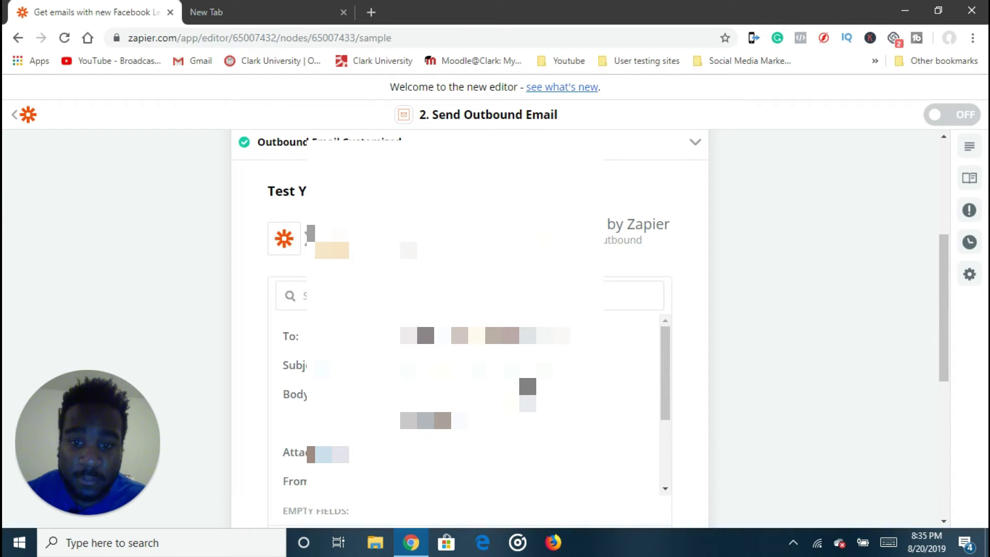
scroll(469, 371, "down", 2)
scroll(470, 325, "down", 3)
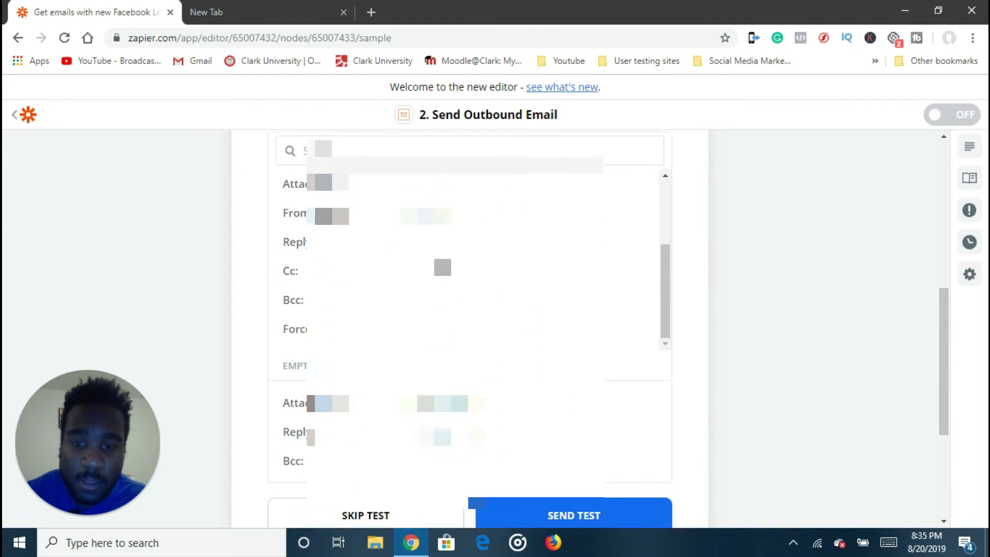
scroll(469, 325, "down", 3)
scroll(469, 324, "down", 2)
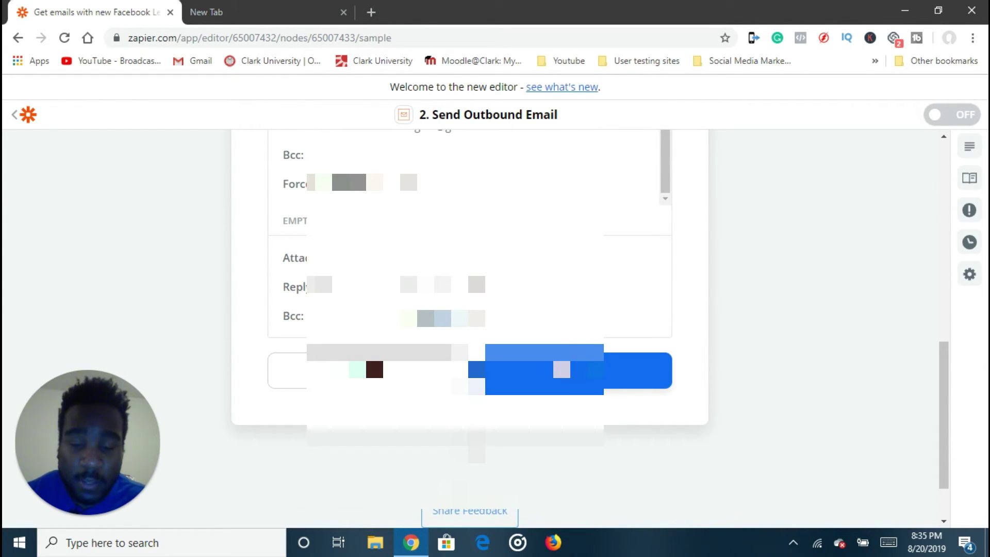
- Send a test email from the outbound email step and confirm it succeeds
left_click(577, 374)
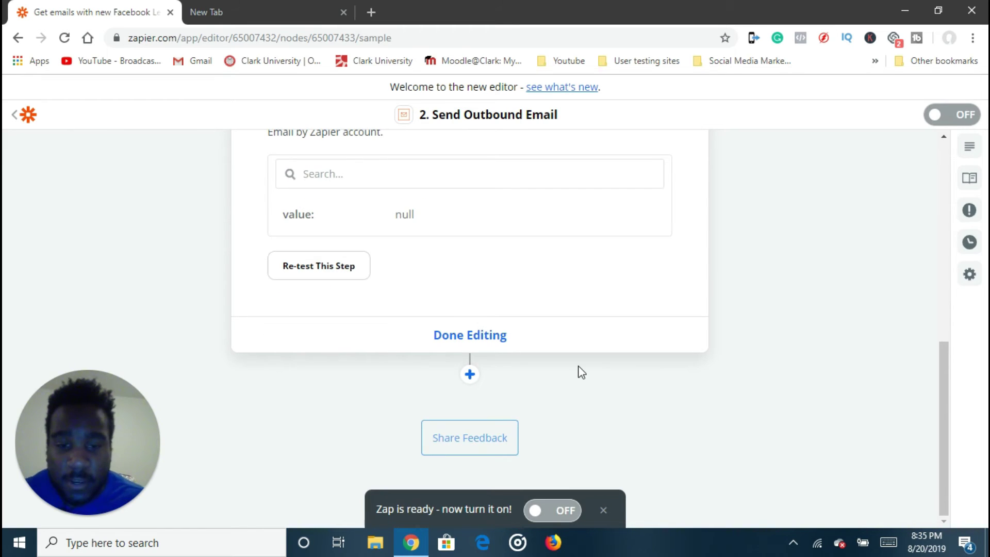
scroll(578, 368, "up", 2)
scroll(577, 360, "up", 2)
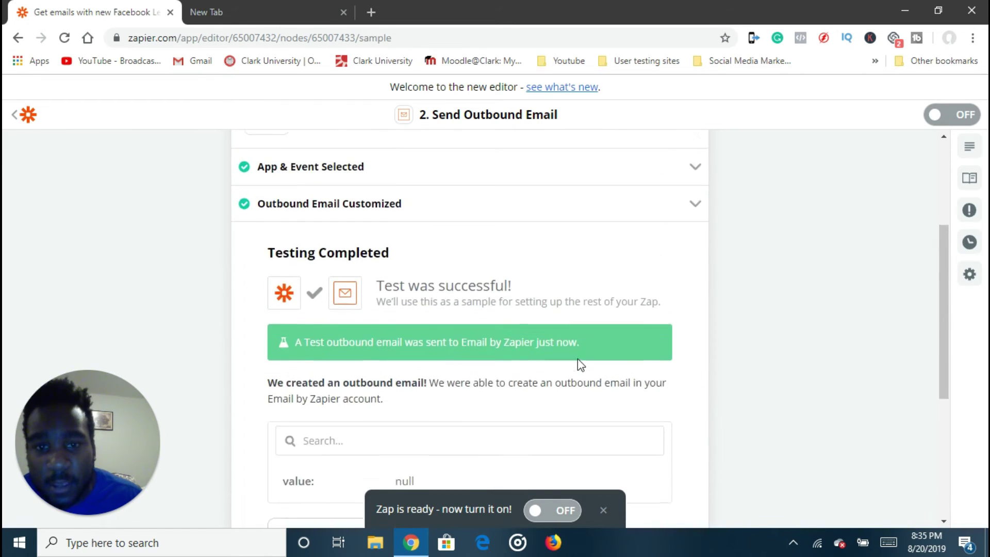
scroll(578, 359, "down", 1)
scroll(576, 359, "down", 2)
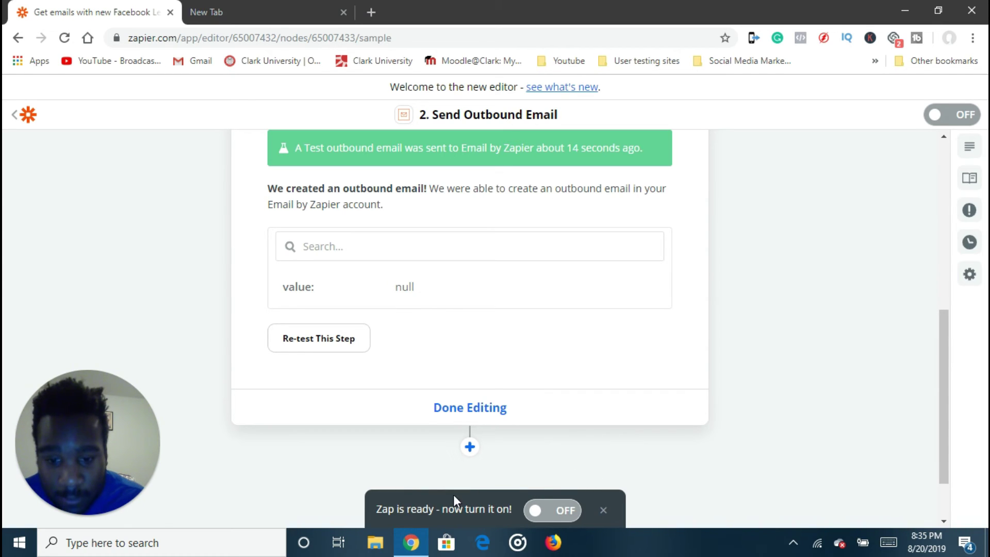
- Try switching the zap on, expand the email-confirmation activation error, and show the two-step outline
left_click(541, 514)
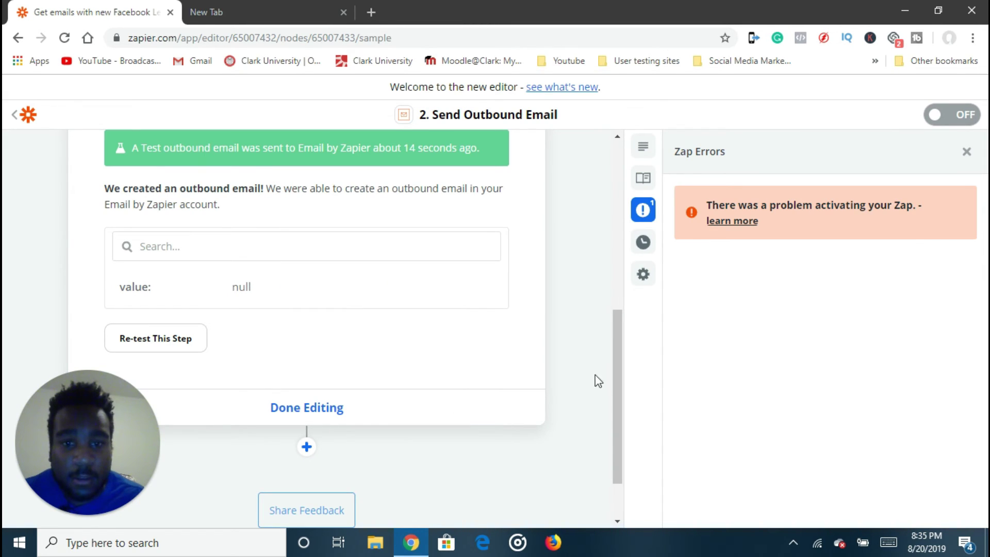
left_click(725, 222)
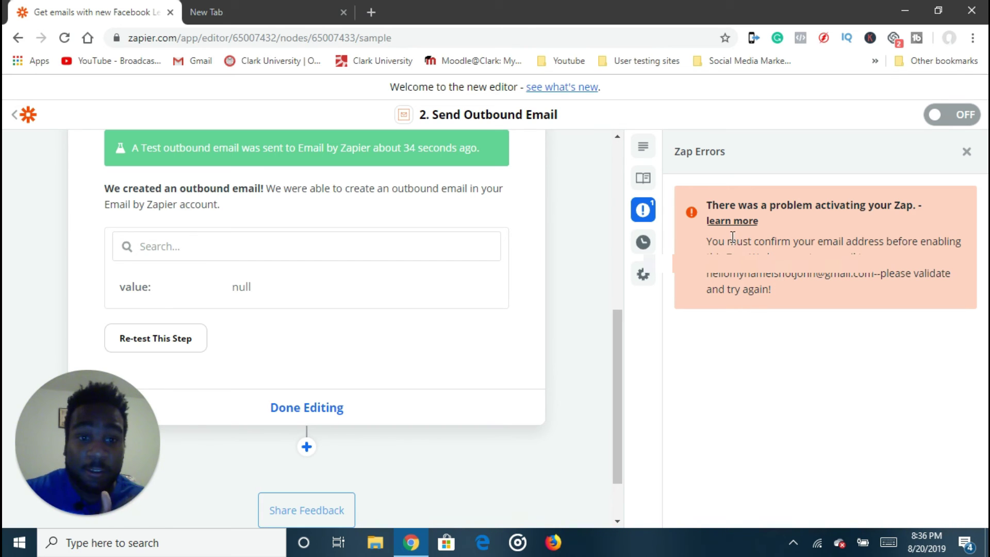
left_click(643, 149)
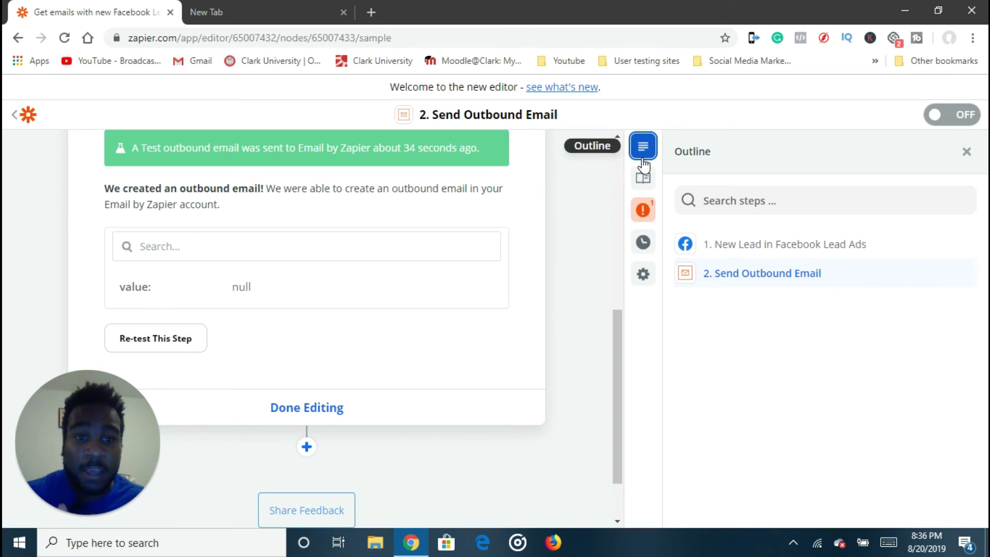